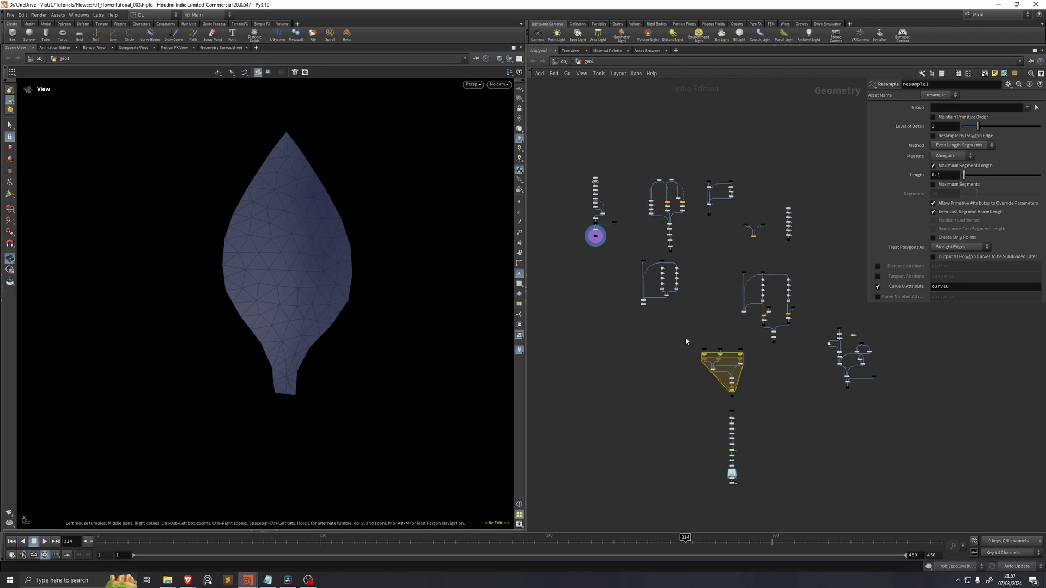
Display the rigpose_deintersect node in the Animation Sequencing network and inspect its petal skeletons from several angles.
middle_click_drag(686, 341, 679, 338)
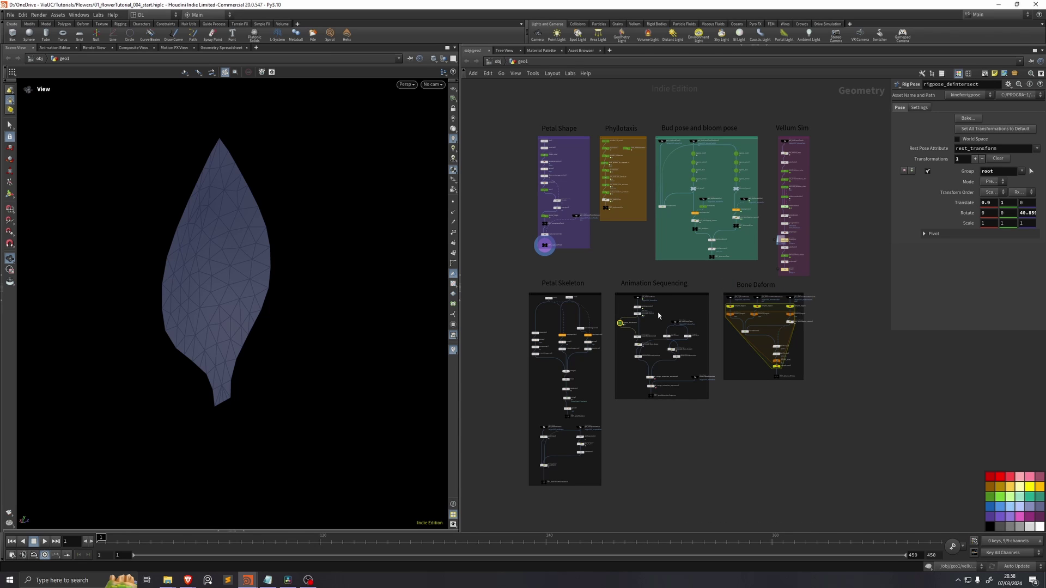
left_click(635, 255)
scroll(632, 320, "up", 3)
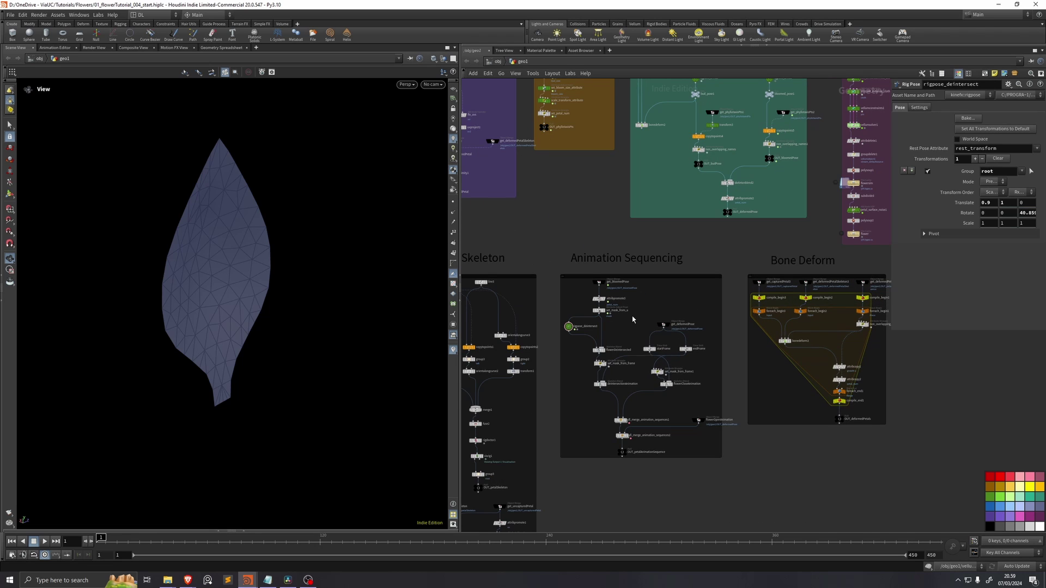
scroll(633, 320, "up", 2)
middle_click_drag(627, 203, 649, 182)
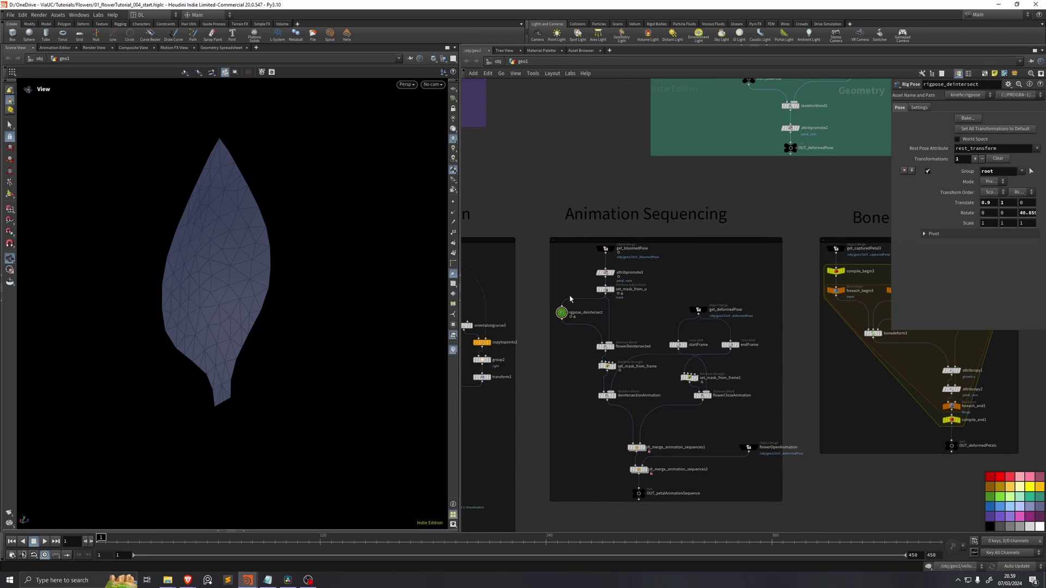
left_click(561, 315)
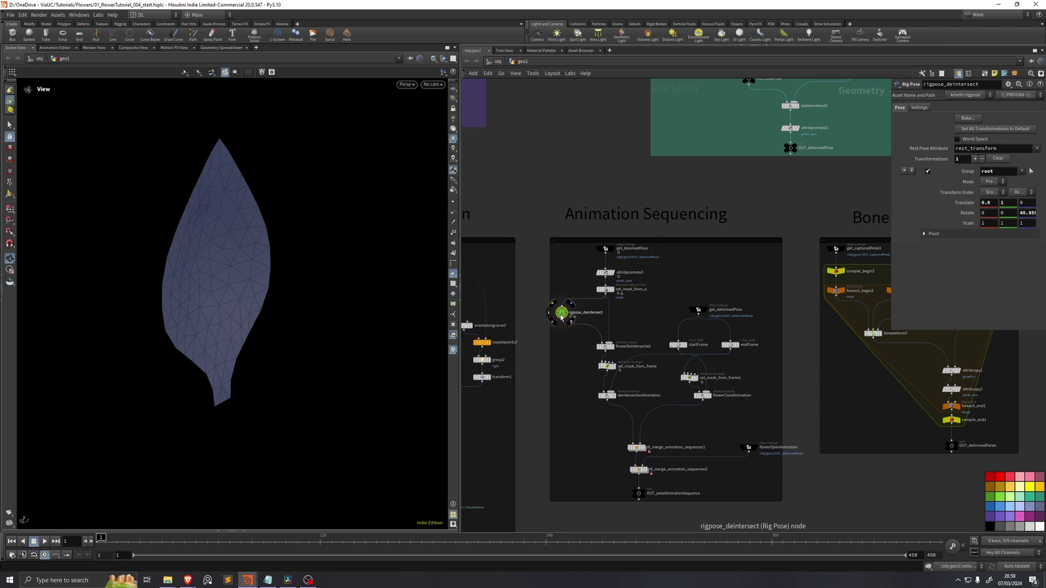
scroll(580, 315, "up", 3)
left_click(563, 295)
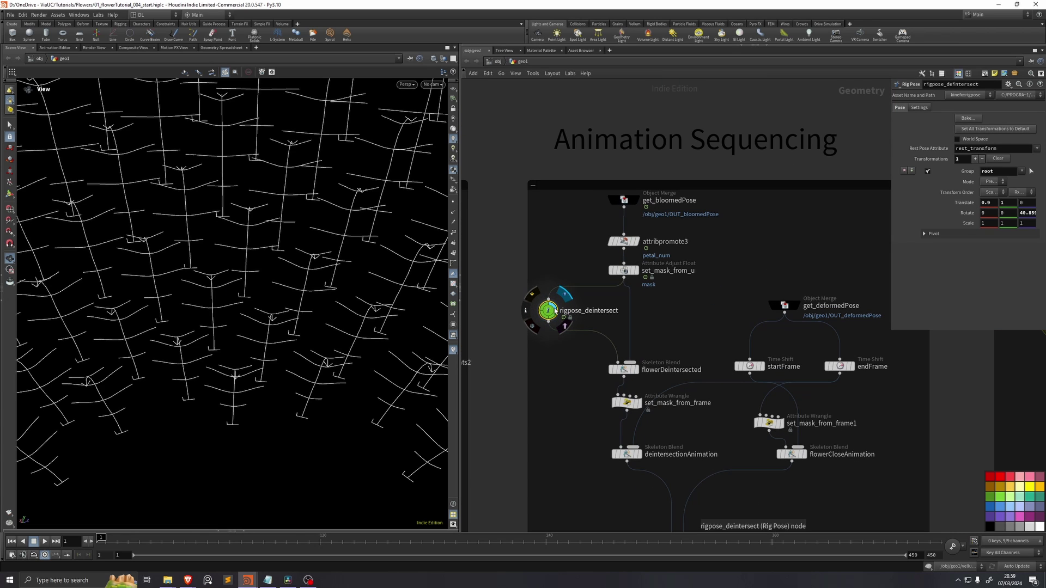
scroll(262, 321, "down", 5)
left_click_drag(245, 328, 279, 326)
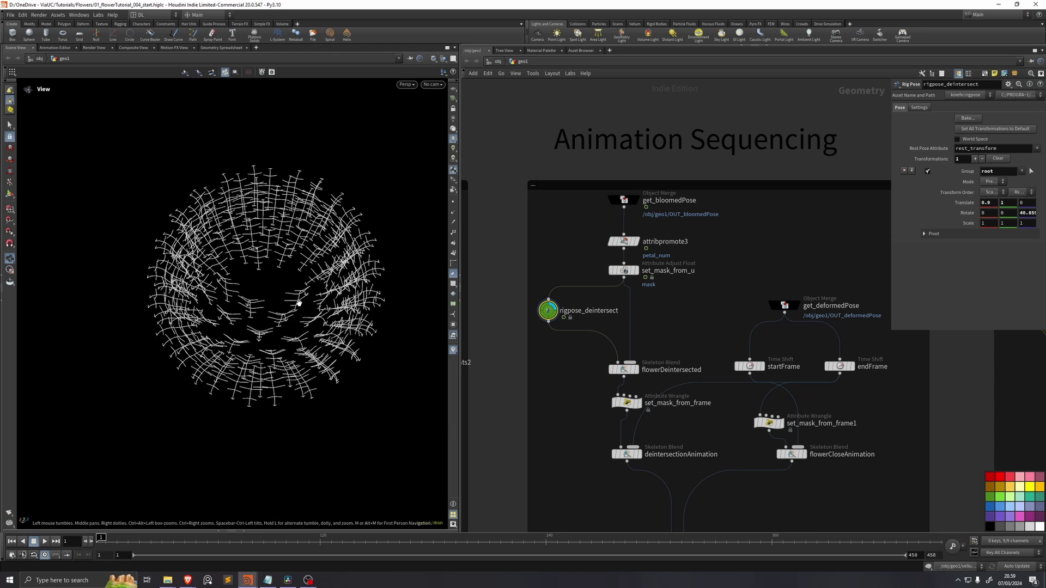
left_click_drag(275, 303, 148, 441)
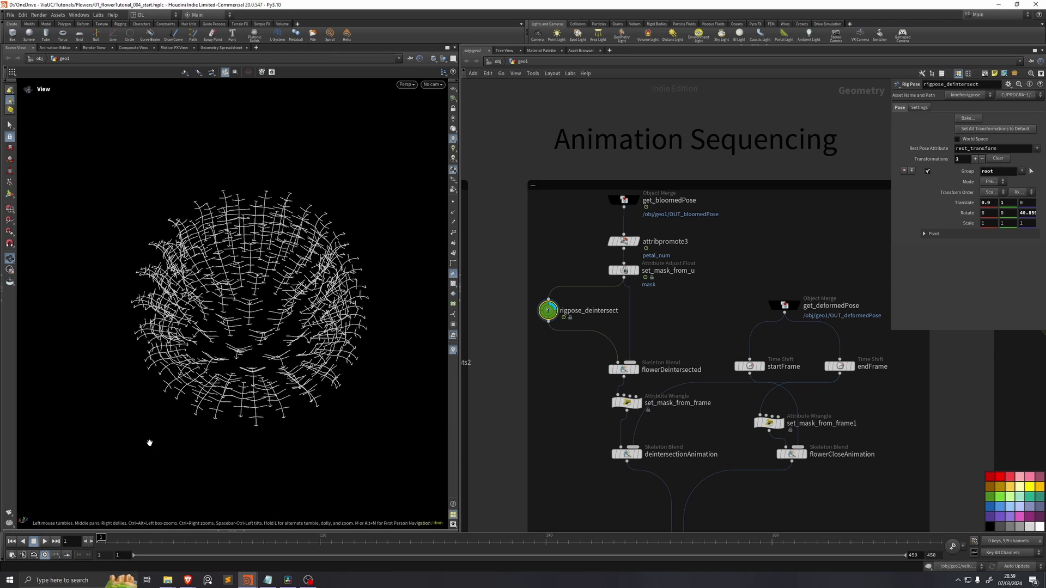
left_click_drag(275, 335, 282, 321)
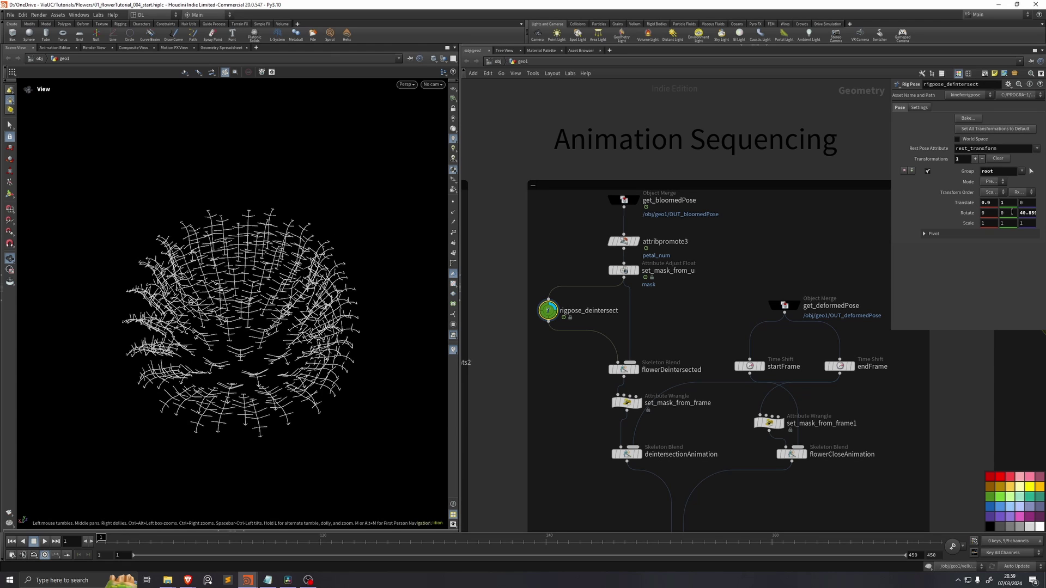
Try different Z rotations for the root transformation of rigpose_deintersect.
middle_click_drag(1027, 213, 676, 347)
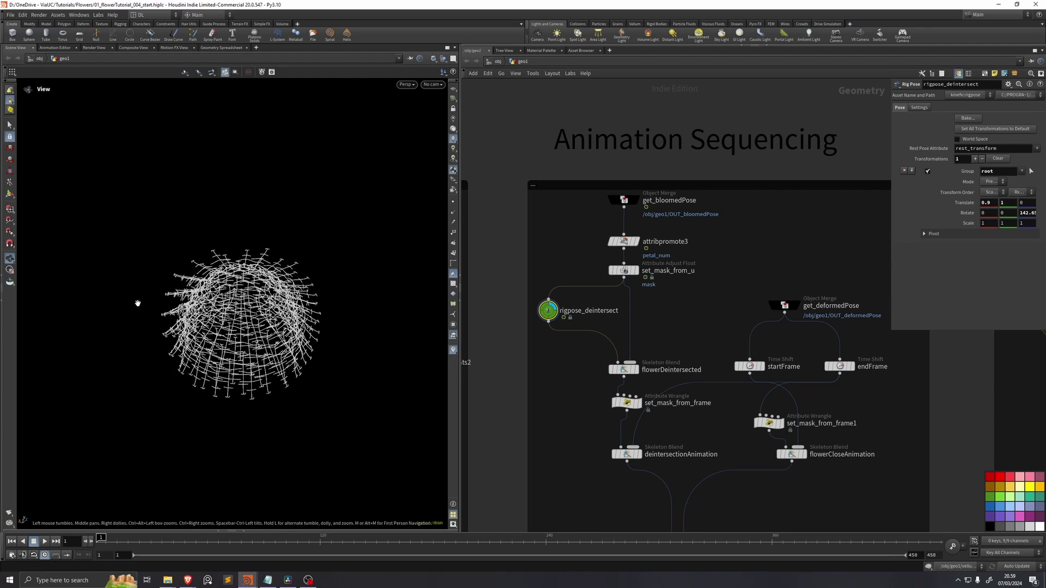
left_click_drag(218, 308, 424, 101)
middle_click_drag(1030, 213, 327, 239)
middle_click_drag(1027, 213, 767, 222)
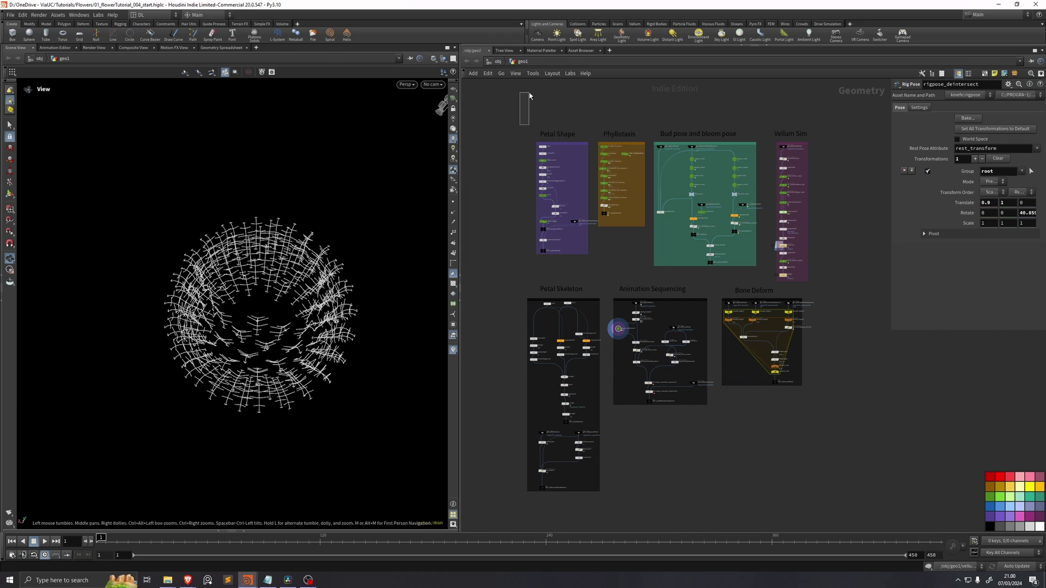
Display OUT_capturedPetal from the Petal Shape network, frame it and inspect the single petal.
scroll(547, 252, "up", 5)
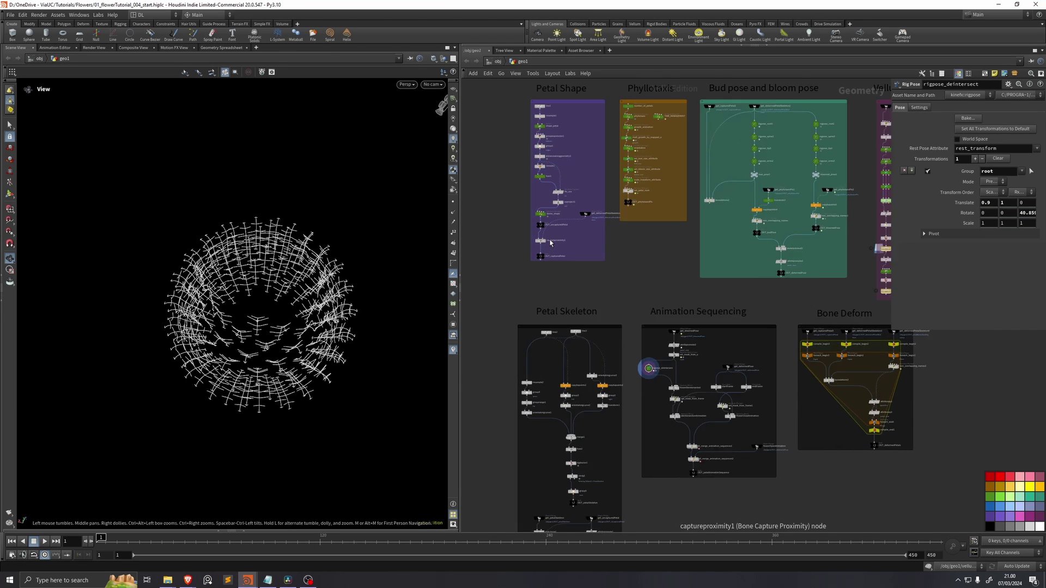
left_click(541, 262)
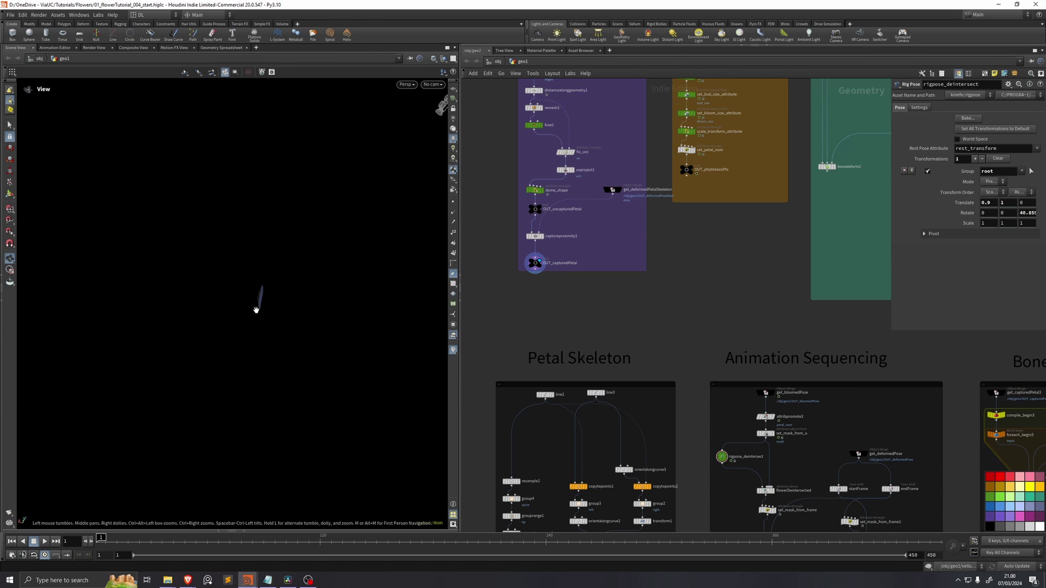
key("f")
left_click_drag(219, 283, 202, 275)
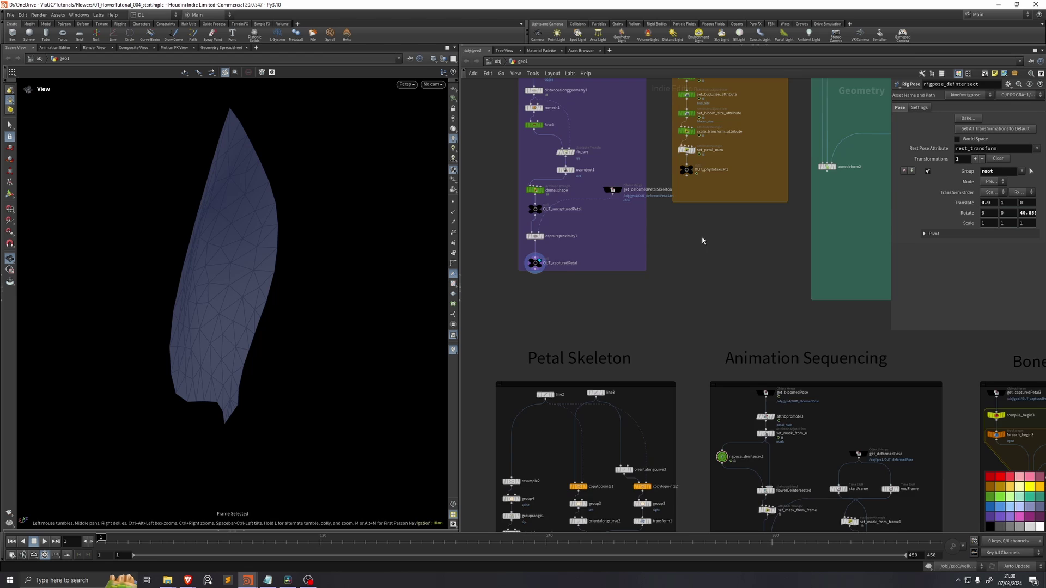
Display OUT_phyllotaxisPts from the Phyllotaxis network and inspect the point distribution.
scroll(703, 234, "down", 5)
scroll(668, 123, "up", 4)
scroll(669, 273, "up", 2)
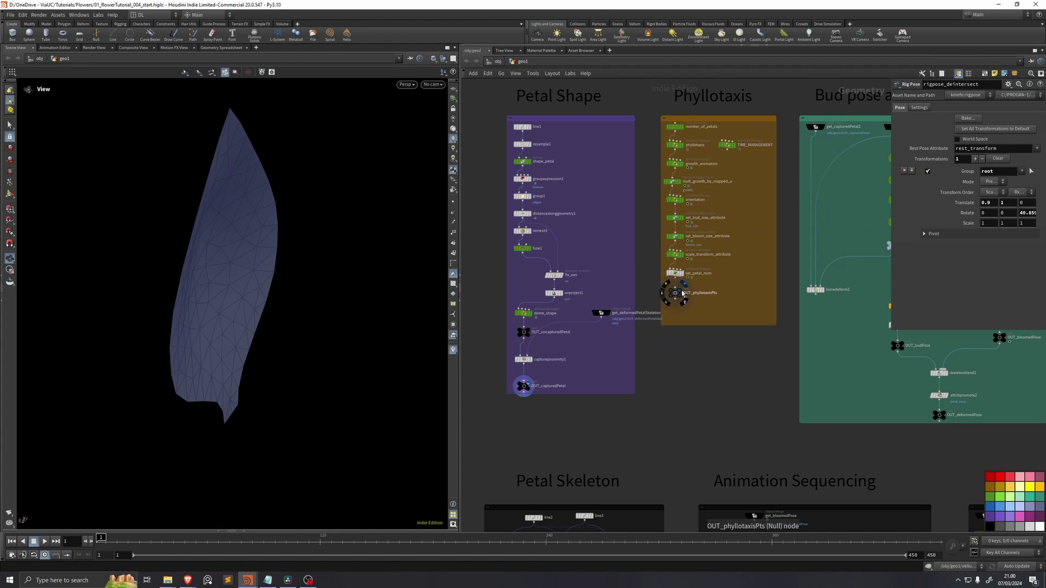
left_click(675, 293)
right_click_drag(413, 310, 198, 320)
left_click_drag(198, 321, 289, 341)
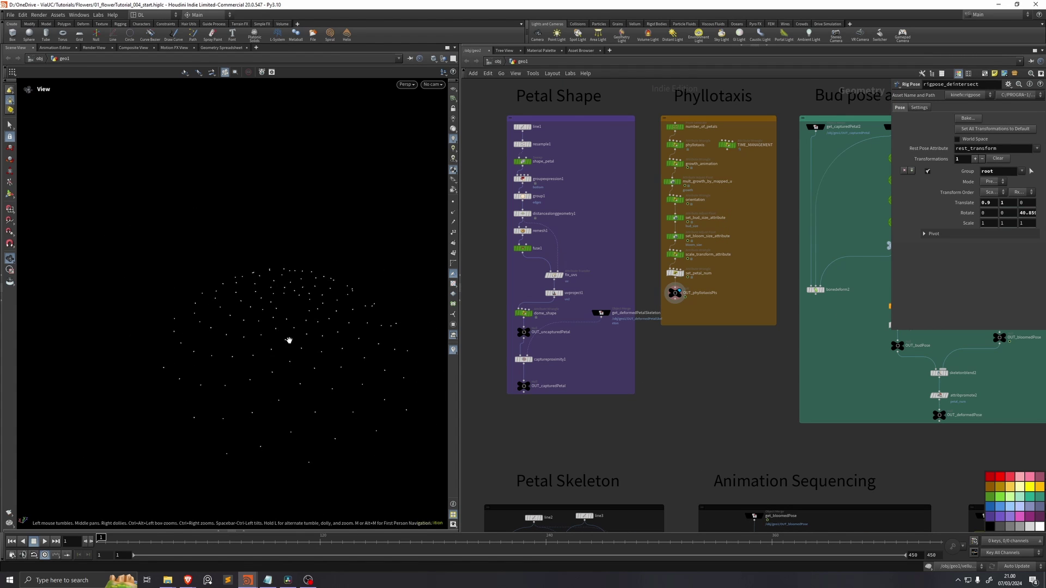
Display get_deformedPetals at the start of the Vellum Sim network to view the flower's petals.
middle_click_drag(839, 203, 732, 226)
middle_click_drag(855, 217, 652, 291)
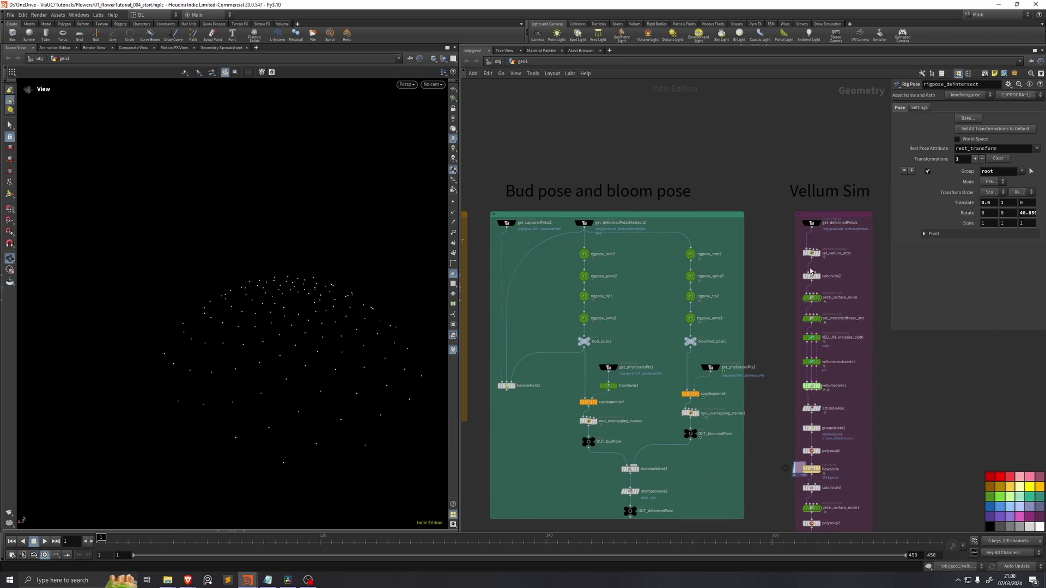
left_click(821, 226)
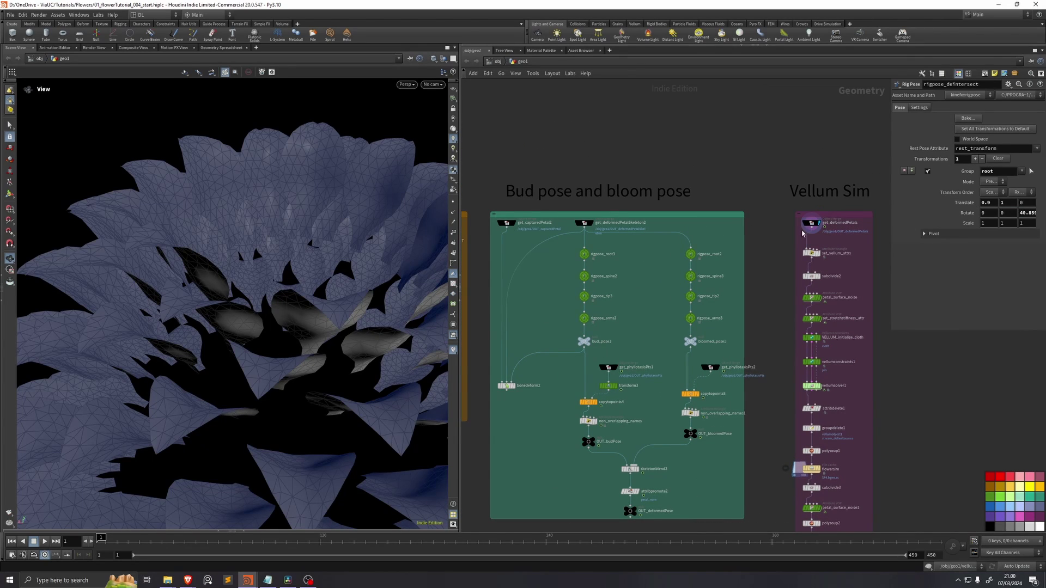
Adjust the number of points on number_of_petals, and reduce the phyllotaxis node's radius to 0.171 and height to 0.
middle_click_drag(603, 308, 816, 266)
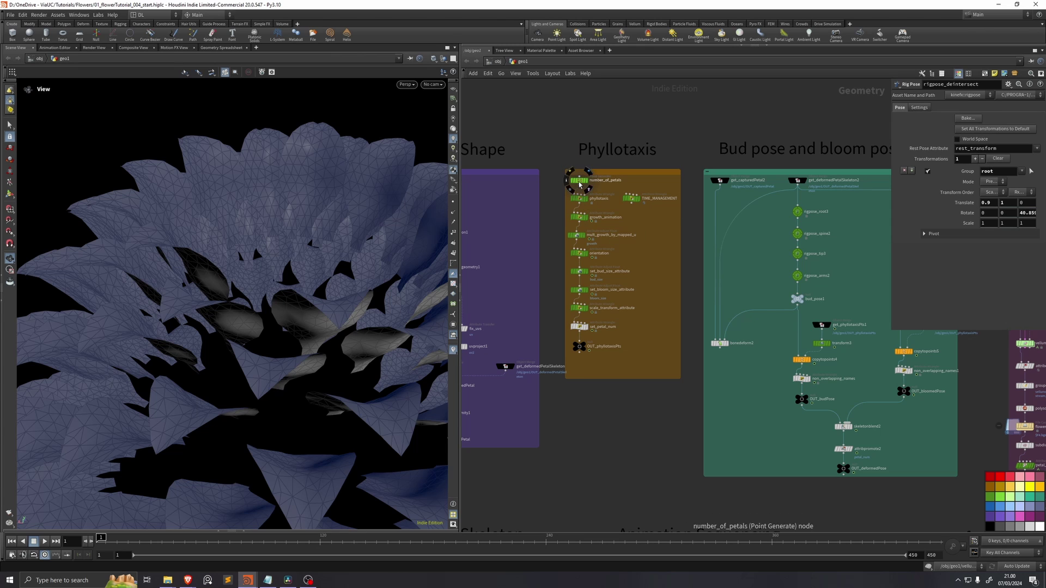
left_click(578, 180)
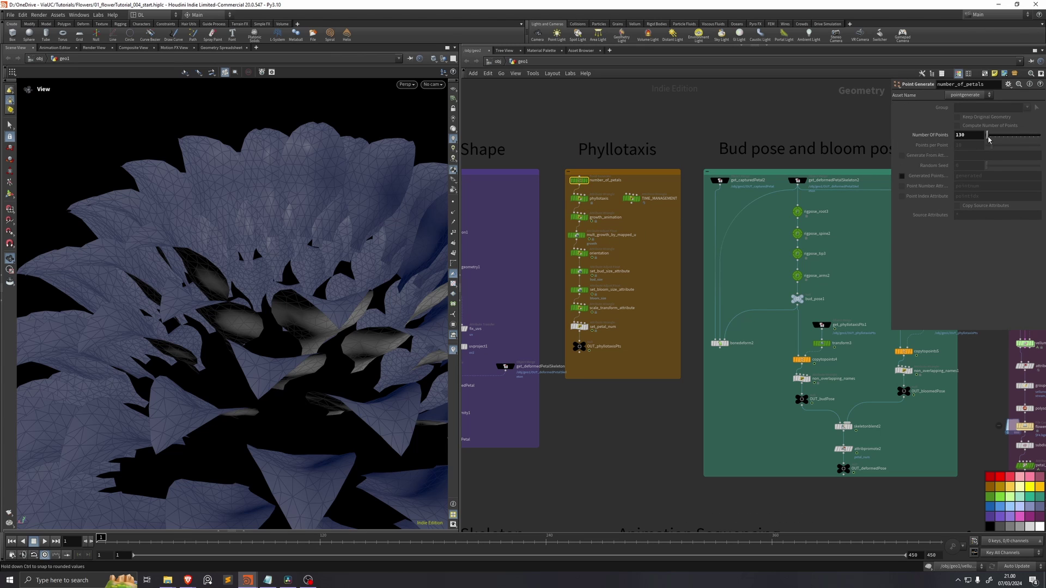
left_click_drag(987, 135, 990, 139)
left_click(579, 199)
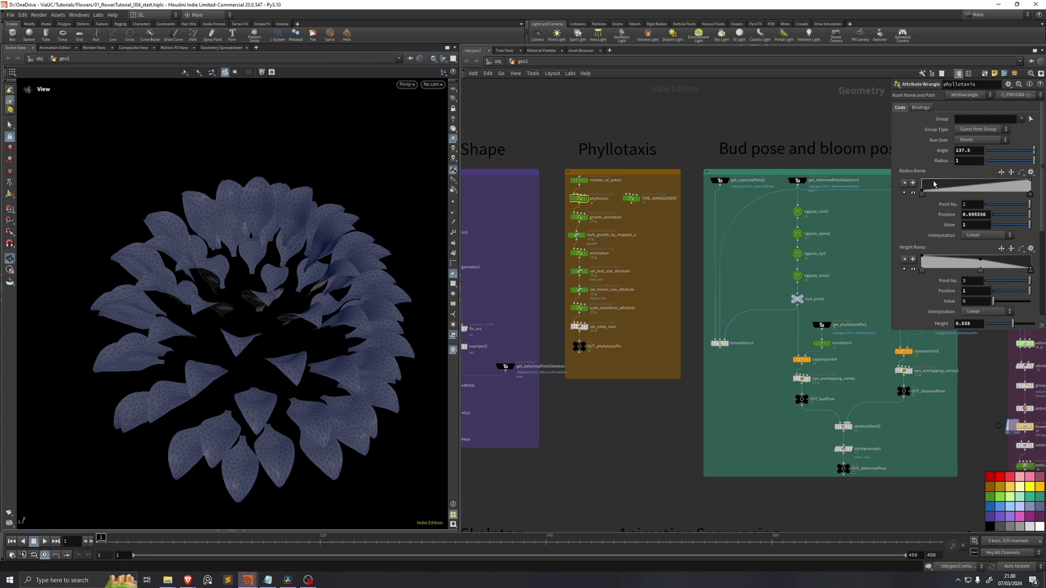
left_click_drag(1023, 161, 993, 162)
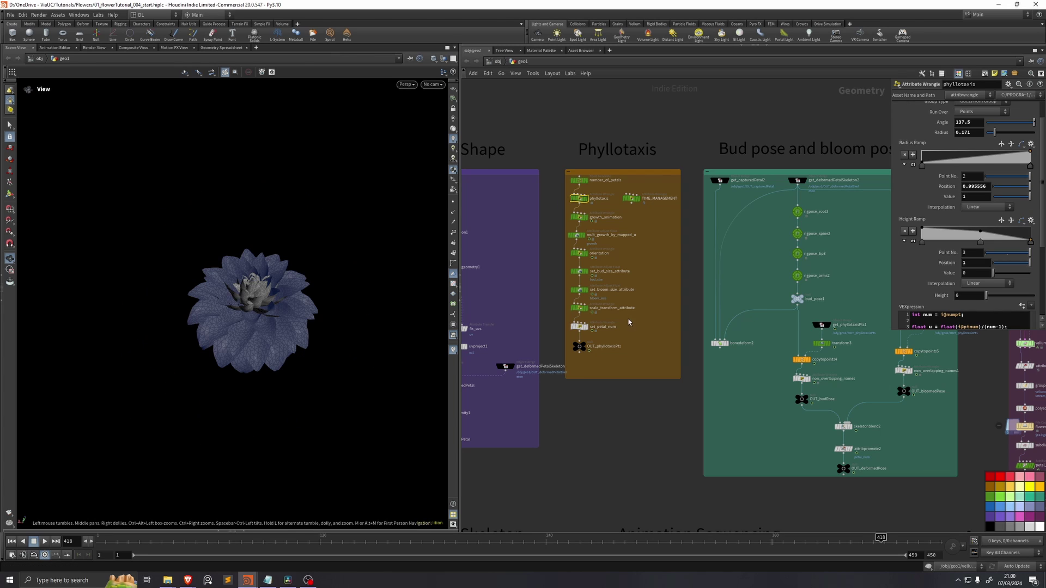
Display bonedeform2 in the Bud pose and bloom pose network and inspect the deformed bud petal.
middle_click_drag(628, 322, 489, 320)
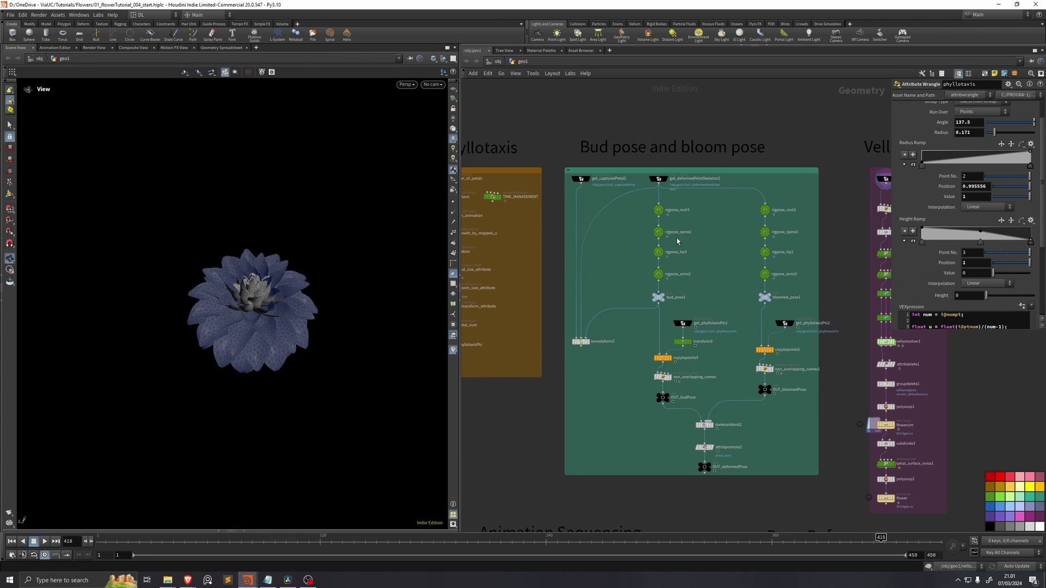
middle_click_drag(744, 245, 687, 236)
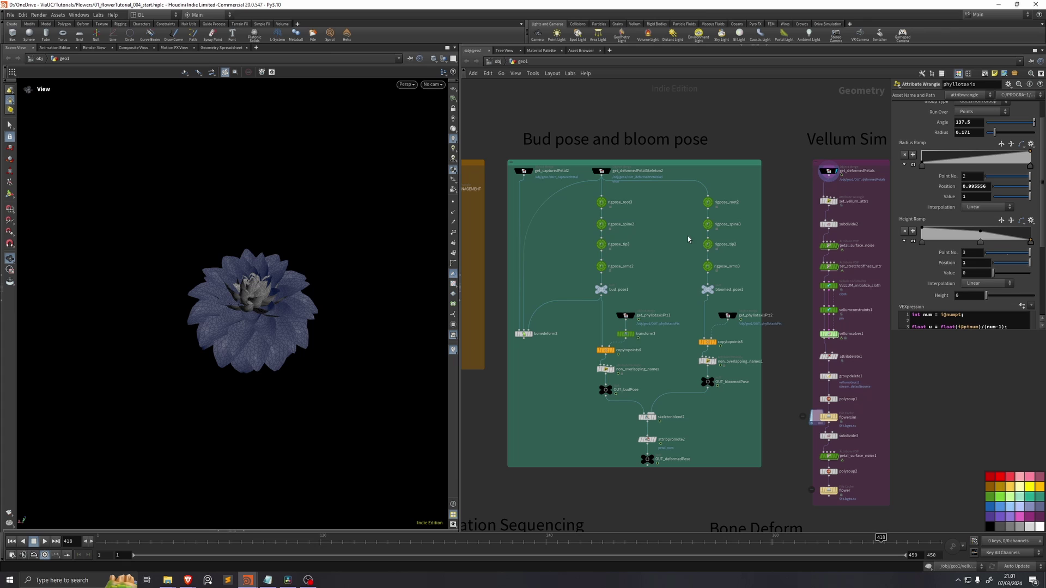
scroll(828, 174, "up", 1)
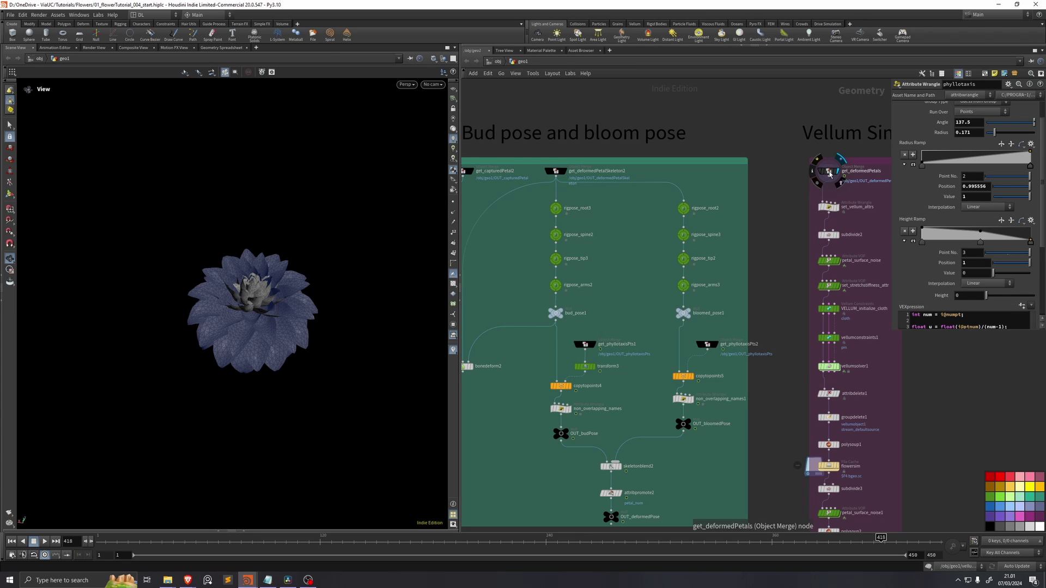
scroll(507, 352, "up", 2)
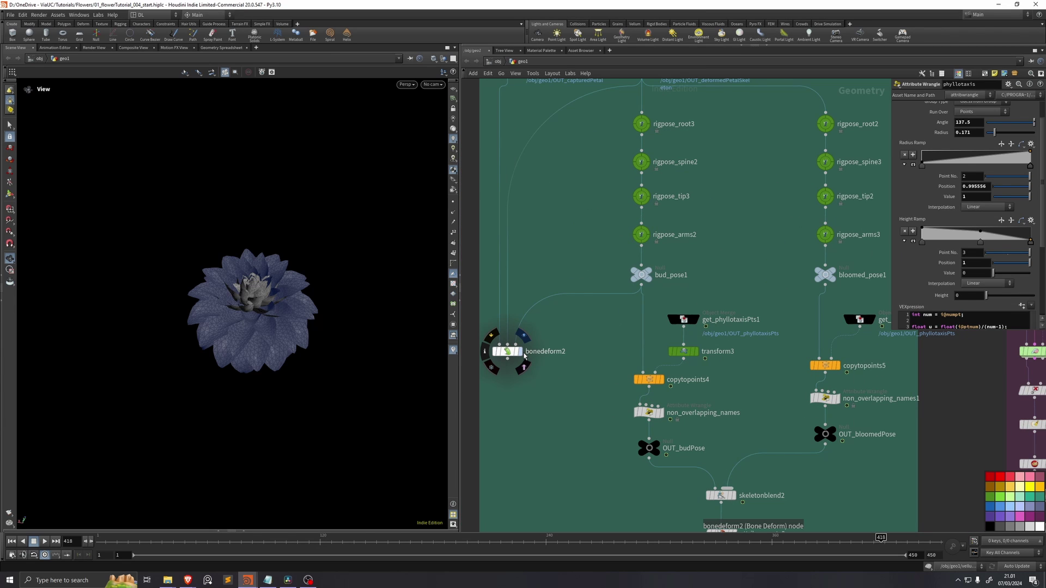
left_click(522, 353)
right_click_drag(255, 296, 469, 289)
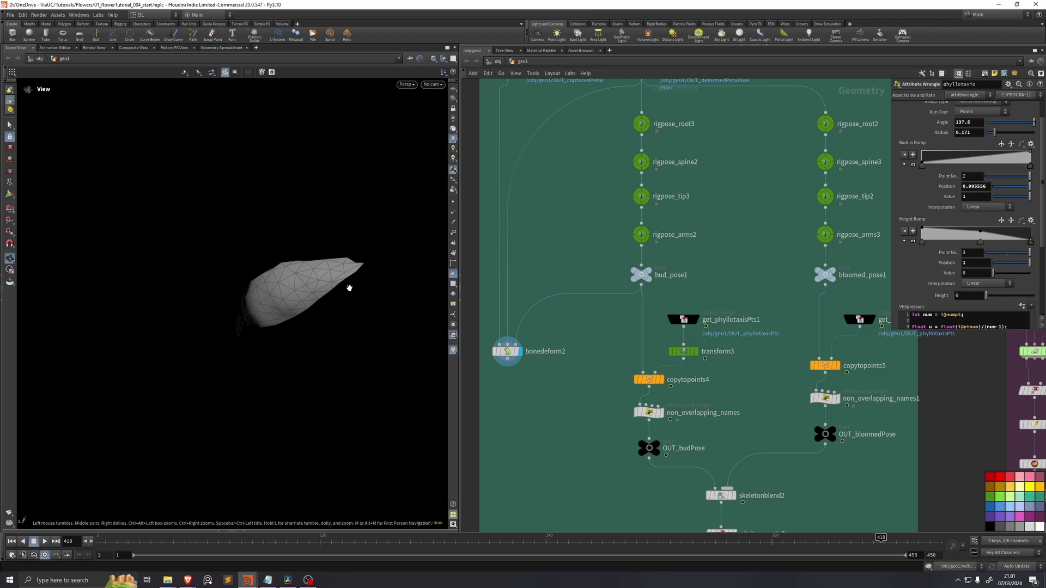
left_click_drag(309, 293, 241, 266)
Return to displaying the full flower and review the Vellum Sim node chain down to the final flower cache.
middle_click_drag(696, 239, 473, 308)
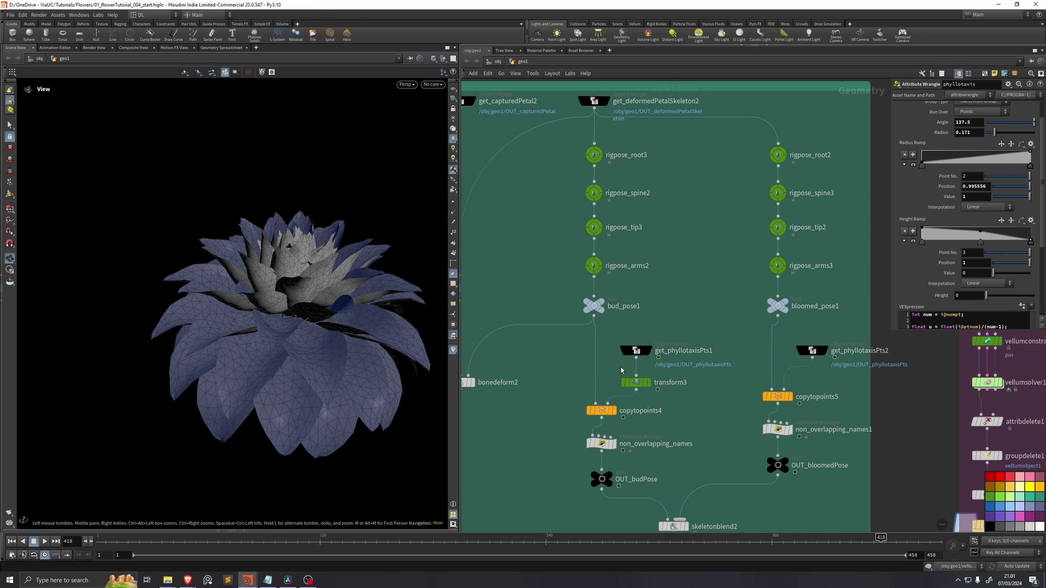
scroll(674, 335, "down", 6)
scroll(757, 207, "up", 3)
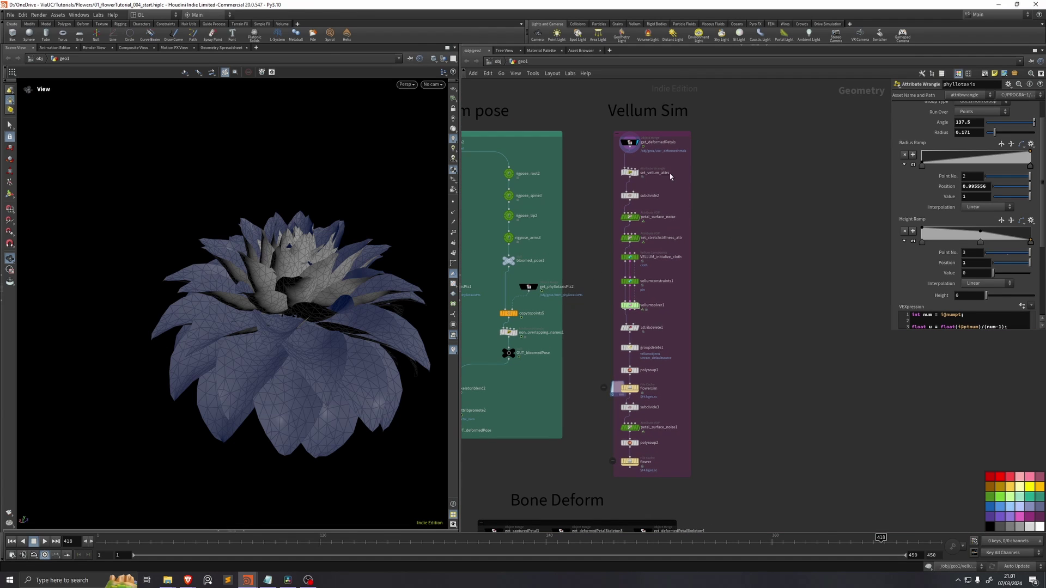
scroll(652, 117, "up", 2)
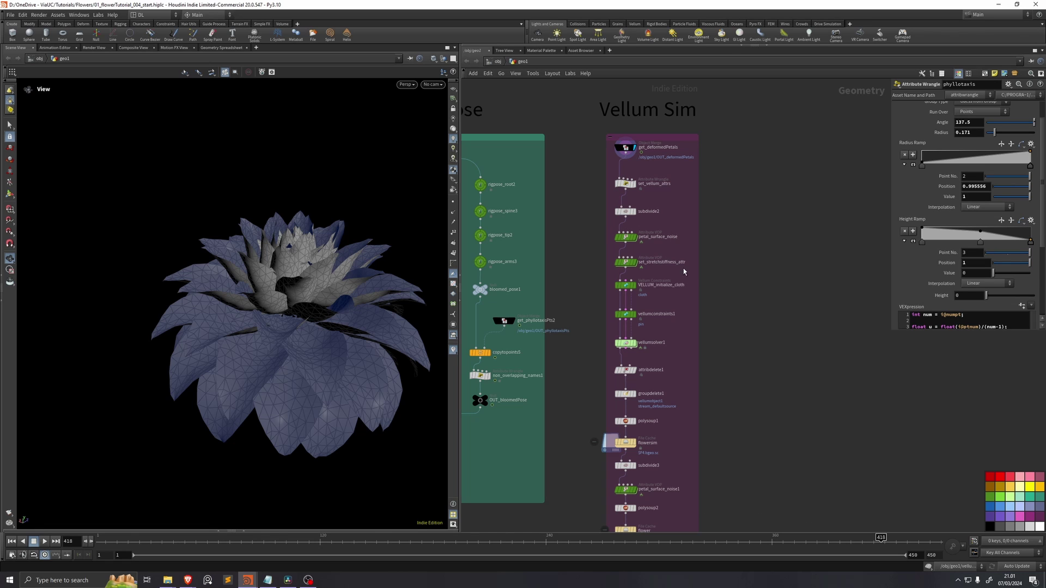
middle_click_drag(714, 294, 707, 203)
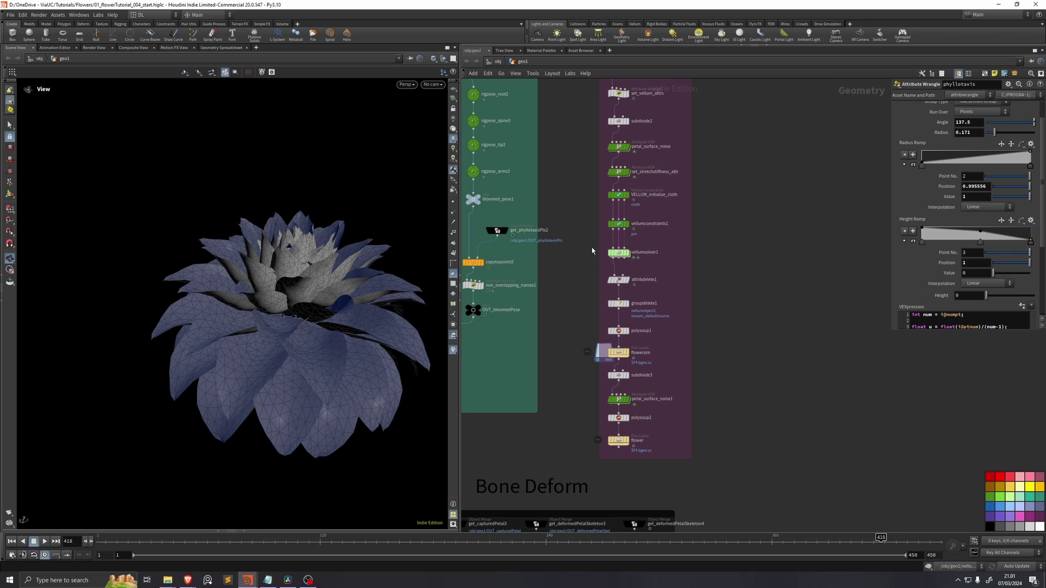
middle_click_drag(772, 346, 768, 304)
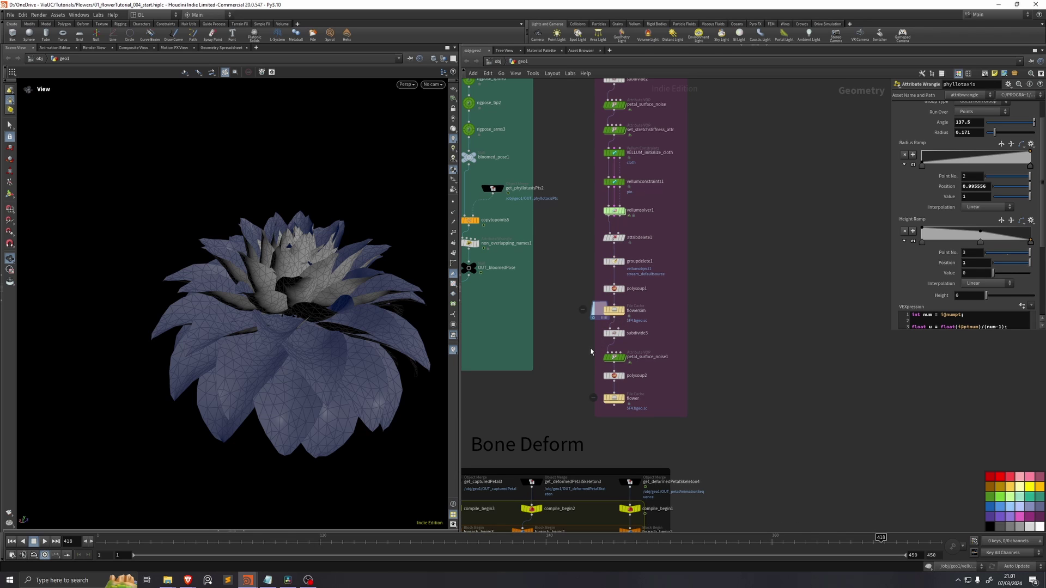
left_click_drag(579, 347, 626, 363)
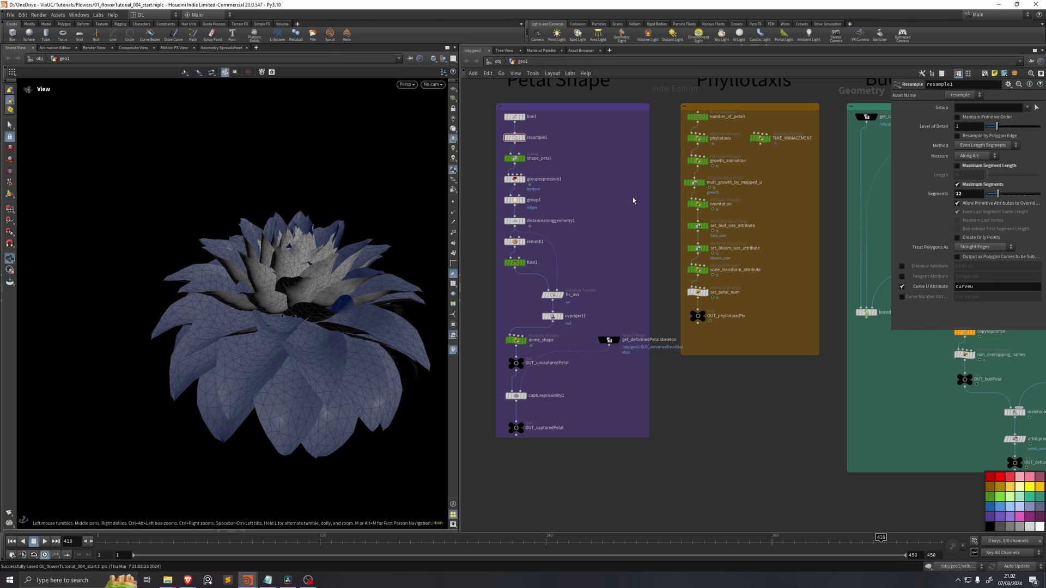
Display uvproject1 in the Petal Shape network and open its parameters to examine the UV projection.
middle_click_drag(632, 198, 645, 207)
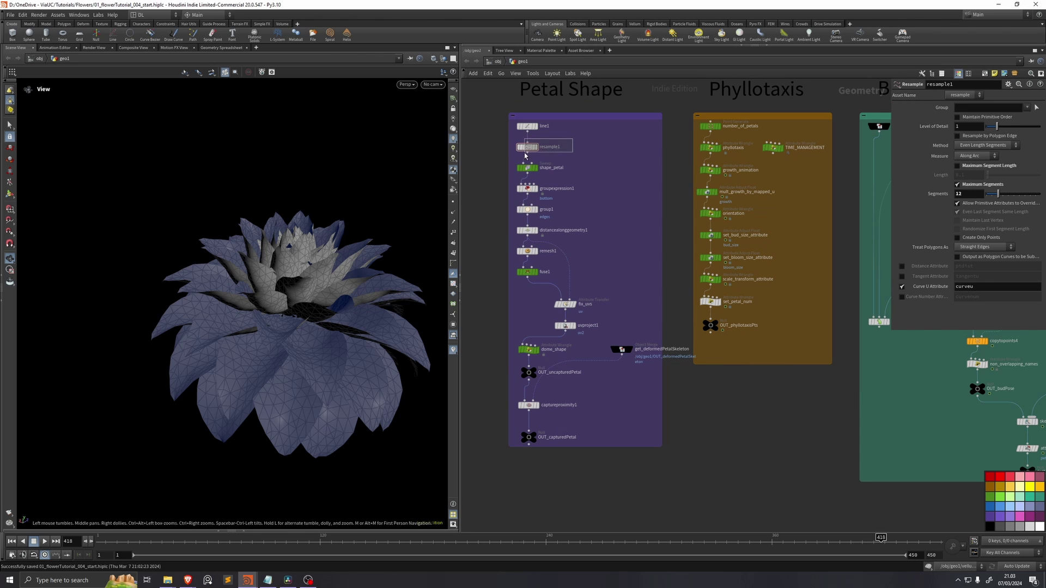
mouse_move(536, 149)
scroll(585, 376, "up", 2)
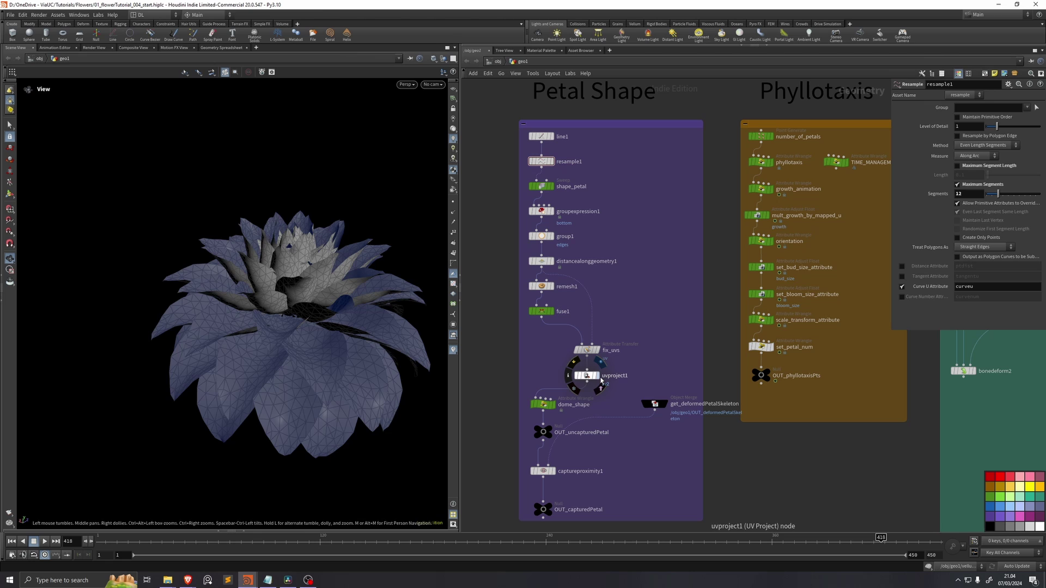
left_click(595, 375)
left_click(589, 379)
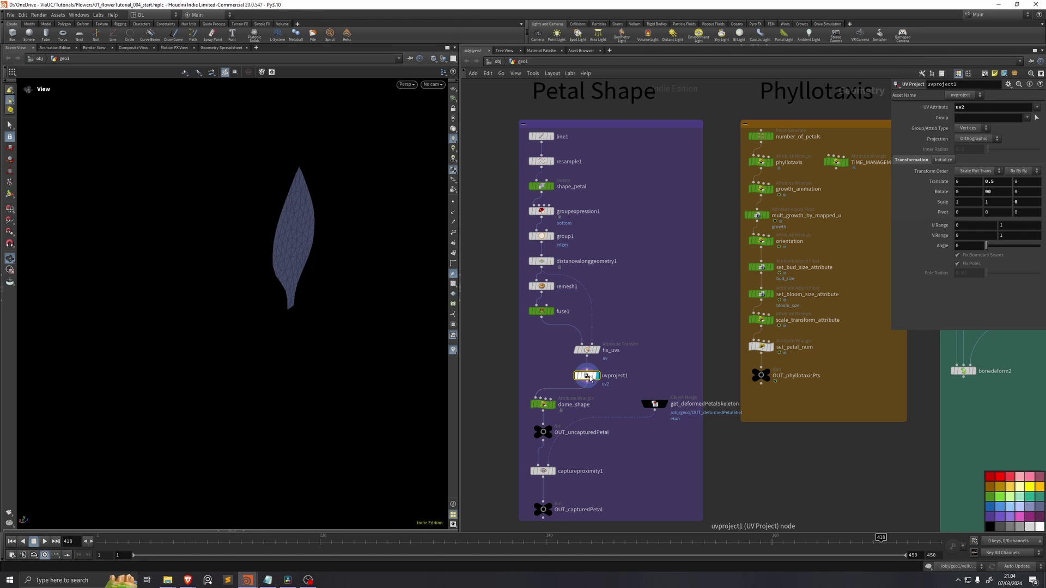
mouse_move(590, 376)
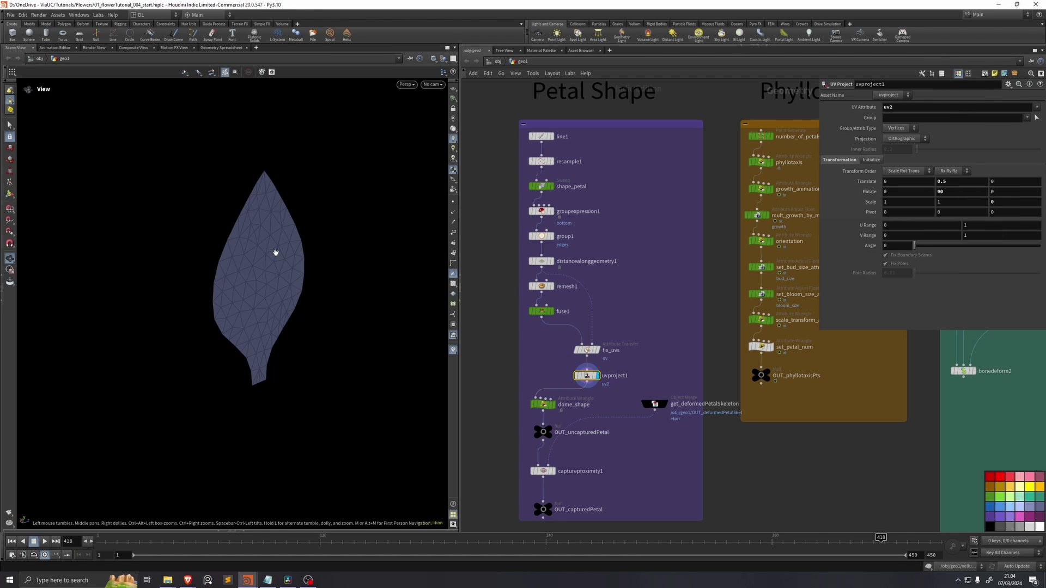
Switch to the UV view and compare the petal's UVs at uvproject1 and distancealonggeometry1.
key("space+5")
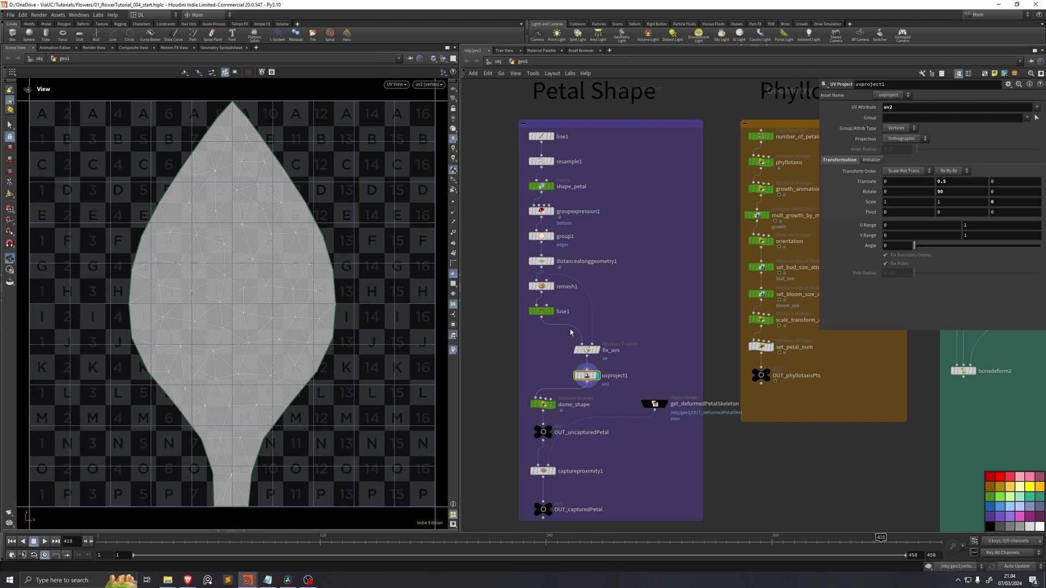
left_click(554, 264)
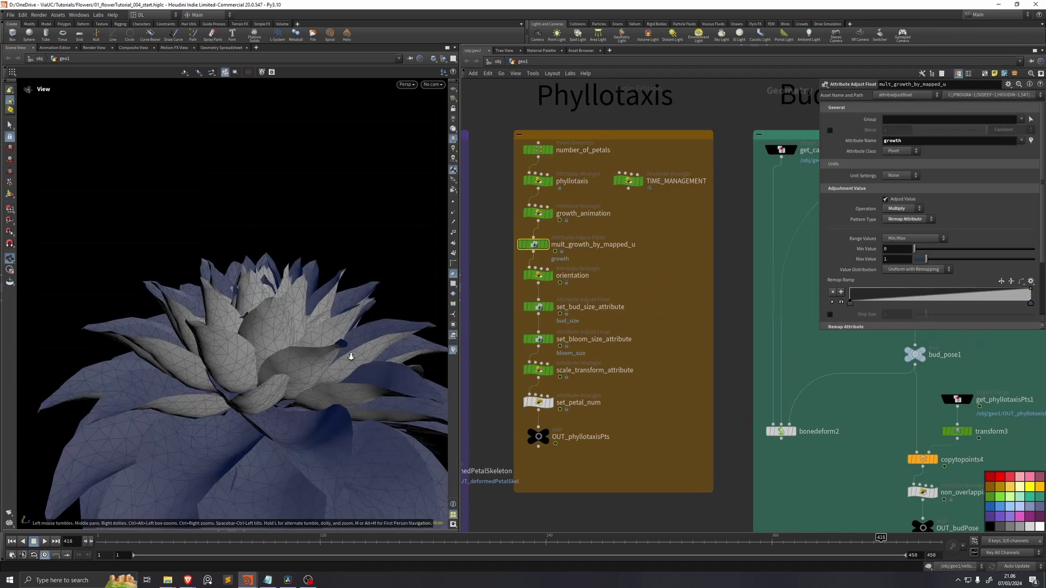
scroll(351, 356, "down", 5)
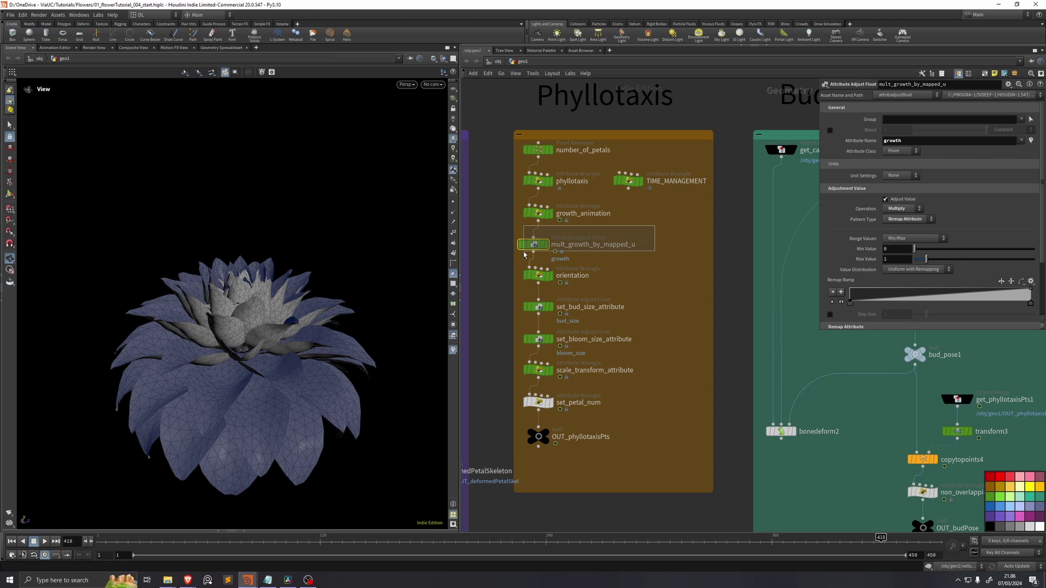
Bypass mult_growth_by_mapped_u, open growth_animation and scrub to frame 433 to inspect the flower from above.
mouse_move(552, 249)
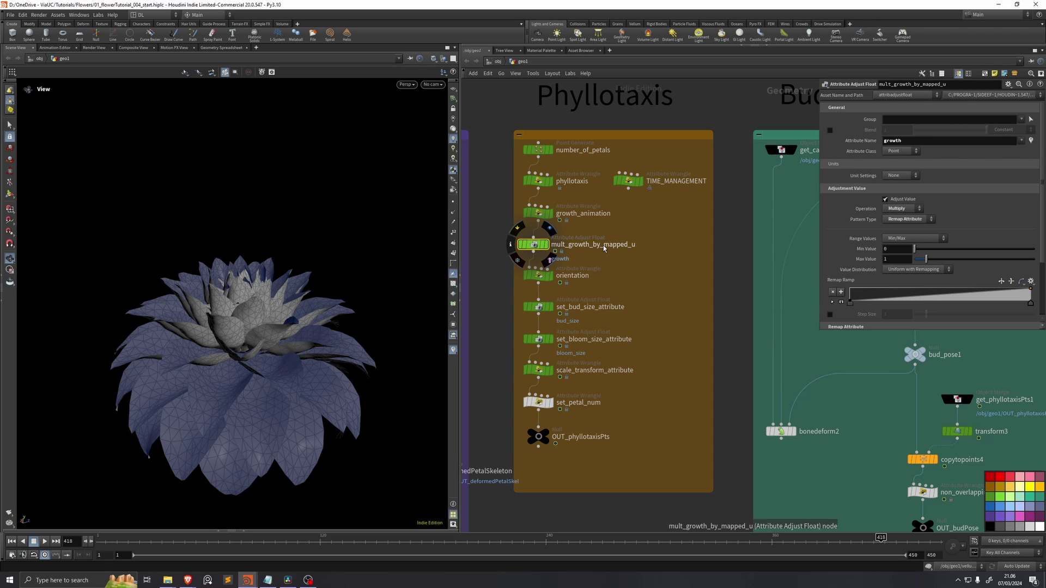
key("q")
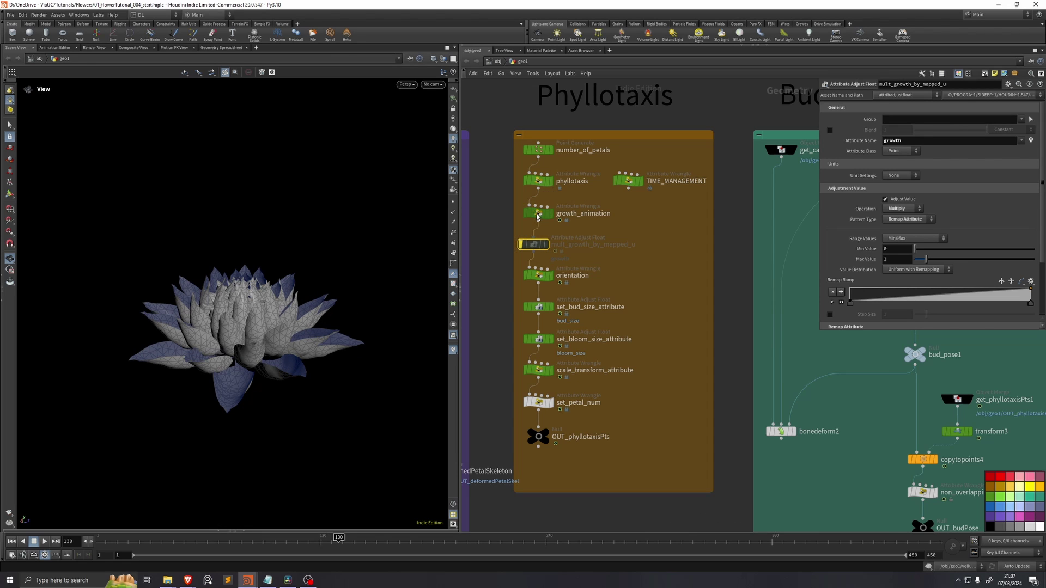
left_click(537, 214)
left_click_drag(695, 540, 908, 549)
left_click_drag(256, 373, 249, 351)
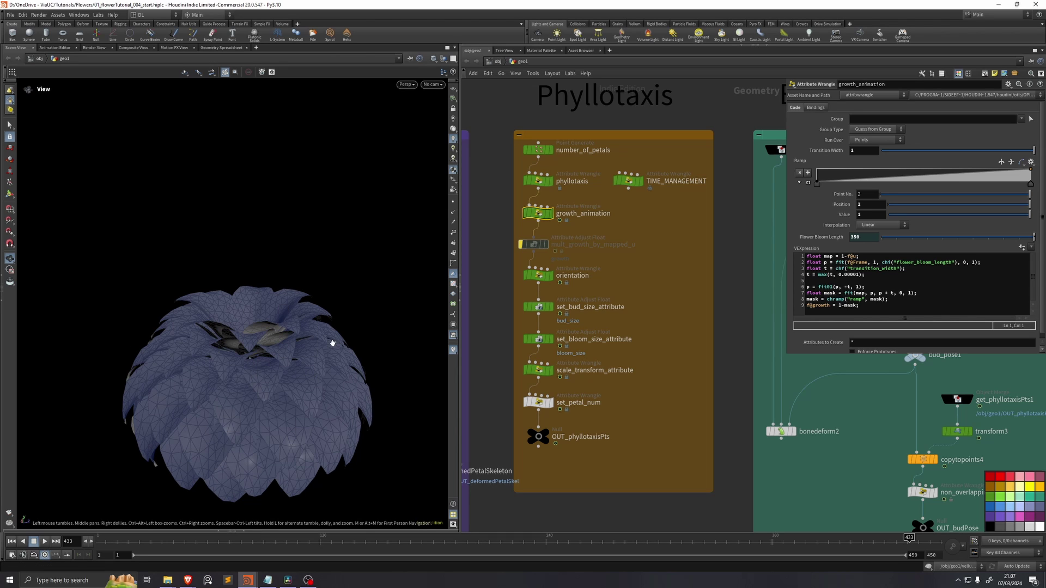
middle_click_drag(289, 324, 276, 311)
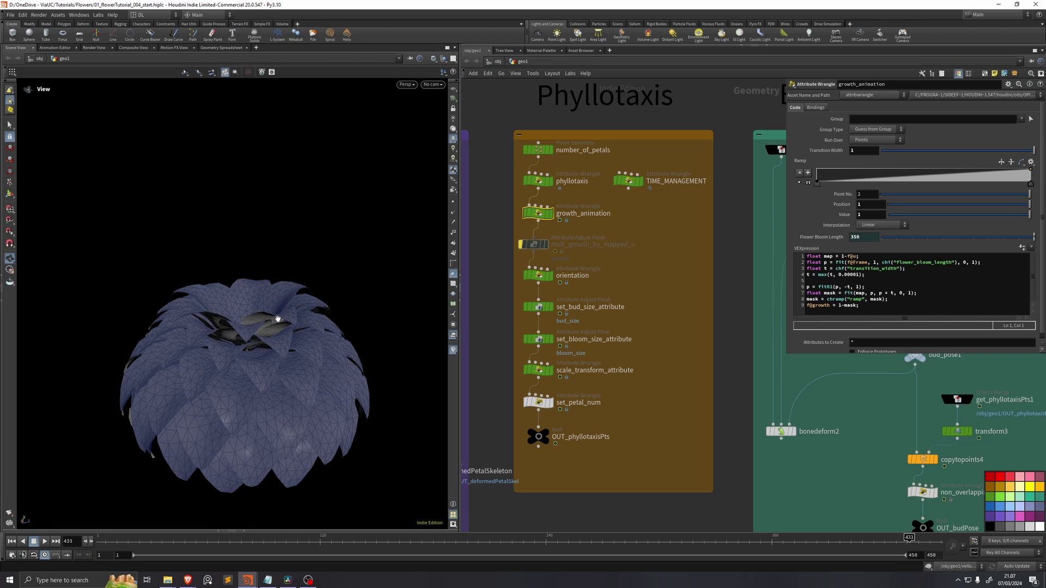
Set the output maximum of the frame-based fit function in growth_animation's VEX code to 0.7.
left_click(974, 263)
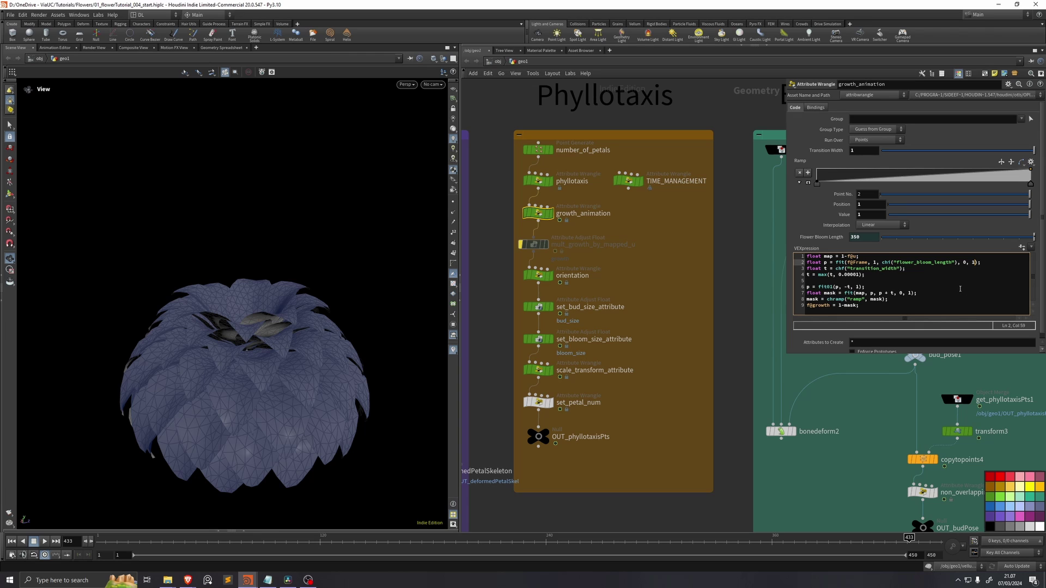
key("BackSpace")
type("0.7")
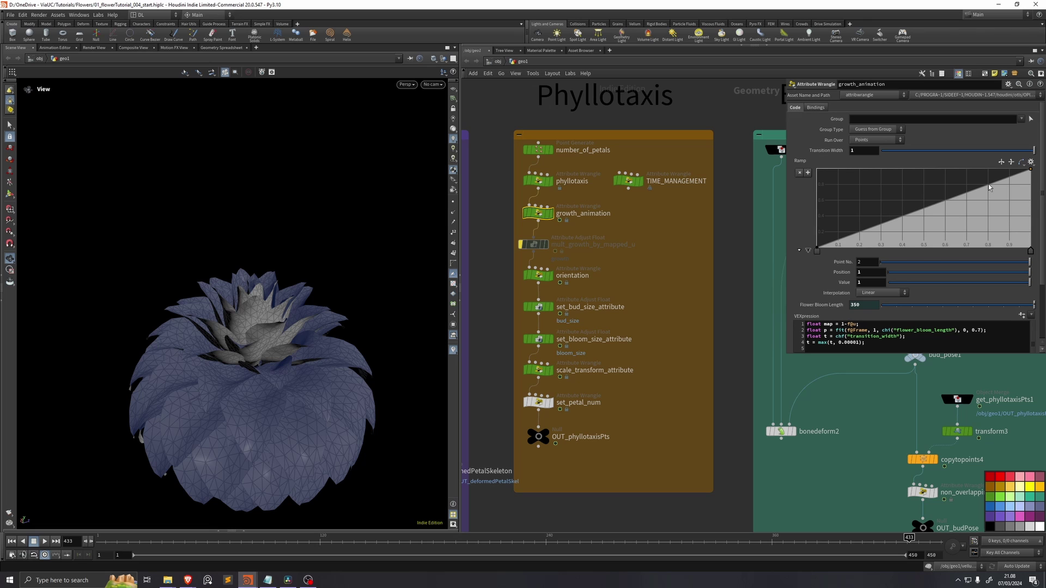
Shape growth_animation's ramp into a B-Spline S-curve with two added points and play the animation to frame 240.
left_click(816, 251)
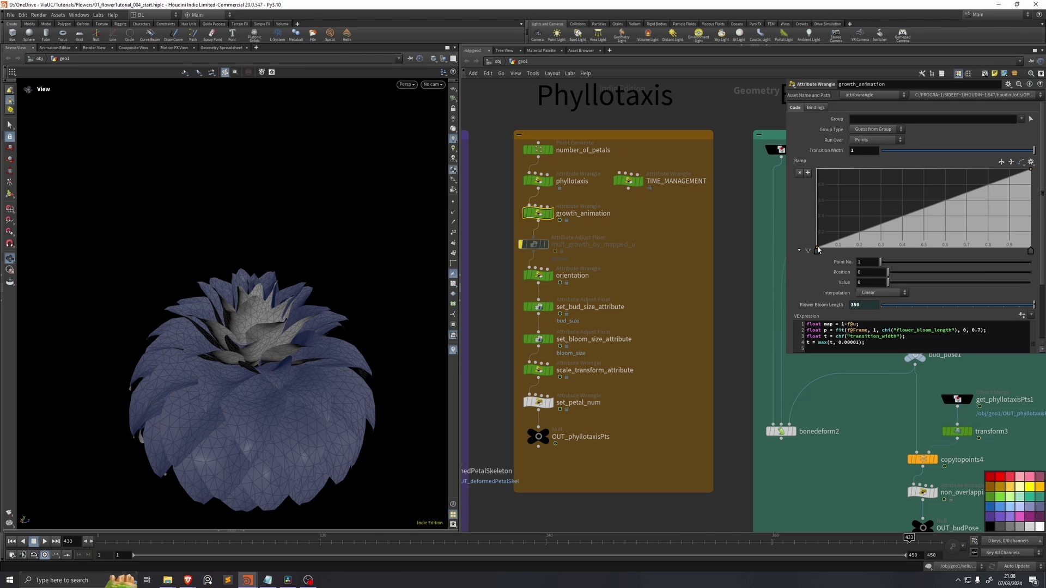
left_click(909, 169)
left_click(899, 243)
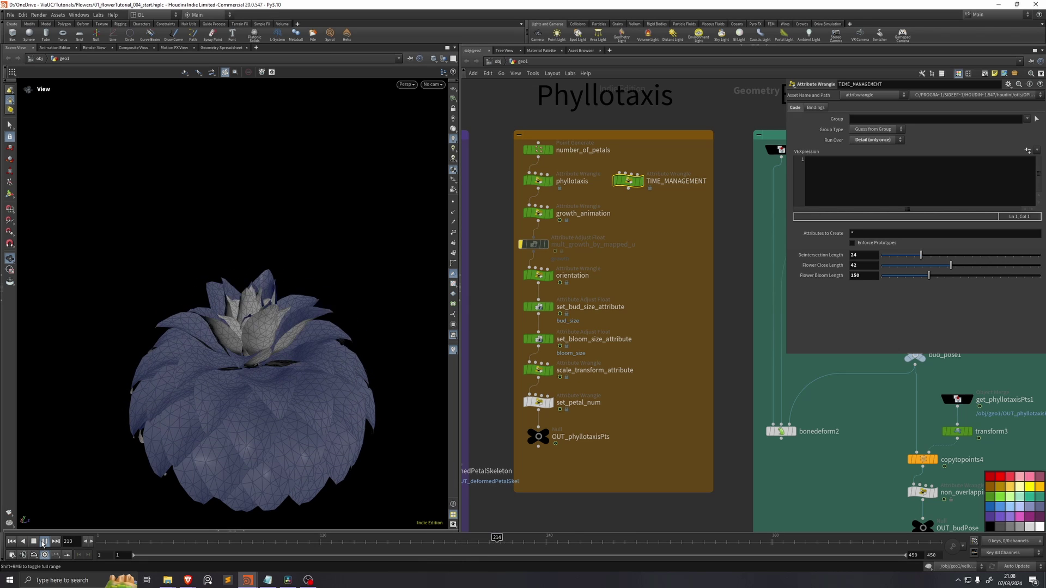
left_click(45, 541)
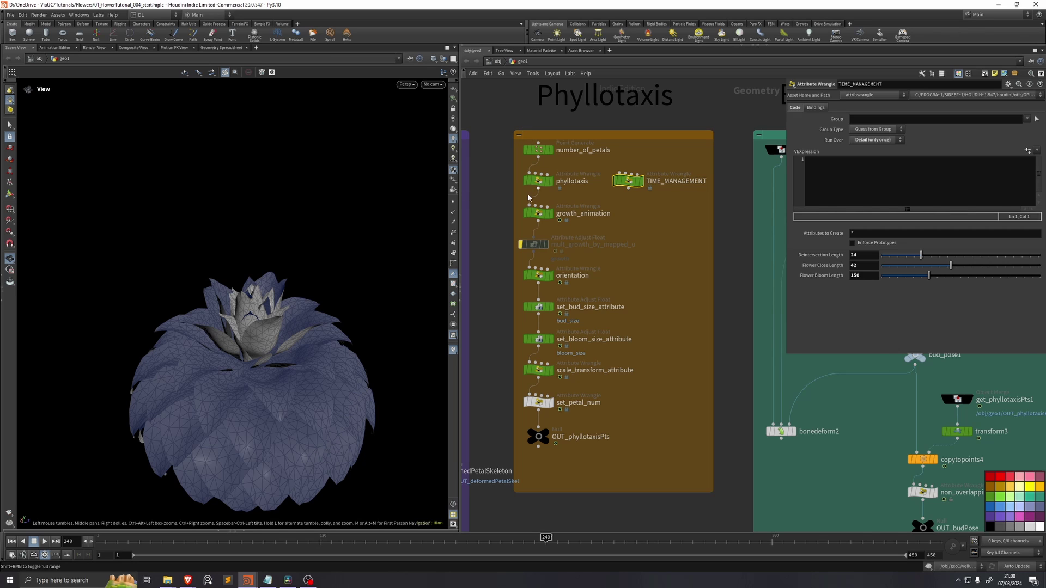
Restore the fit function's output maximum to 1 in growth_animation and re-enable mult_growth_by_mapped_u.
left_click(532, 212)
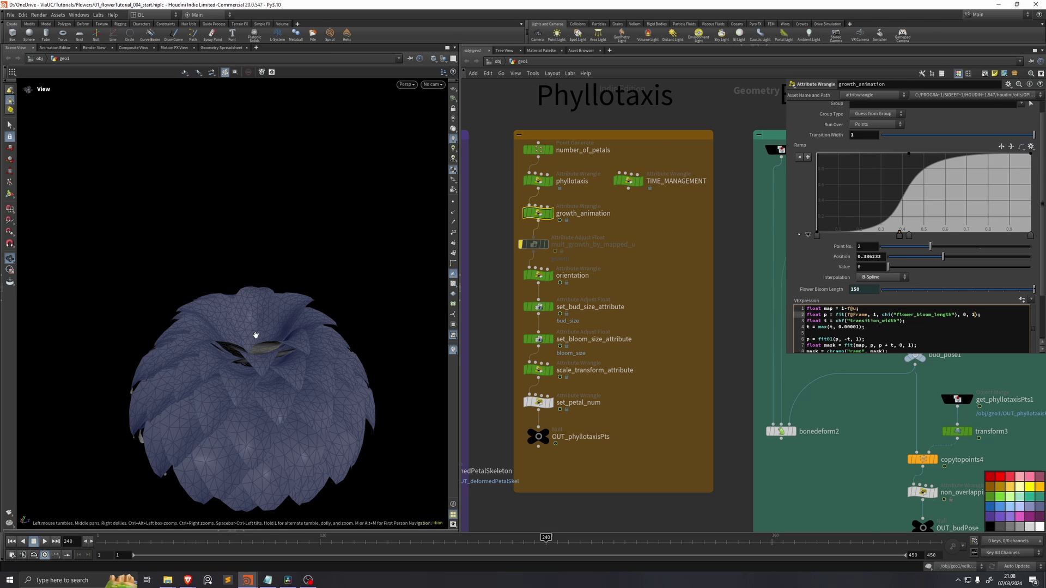
left_click(520, 244)
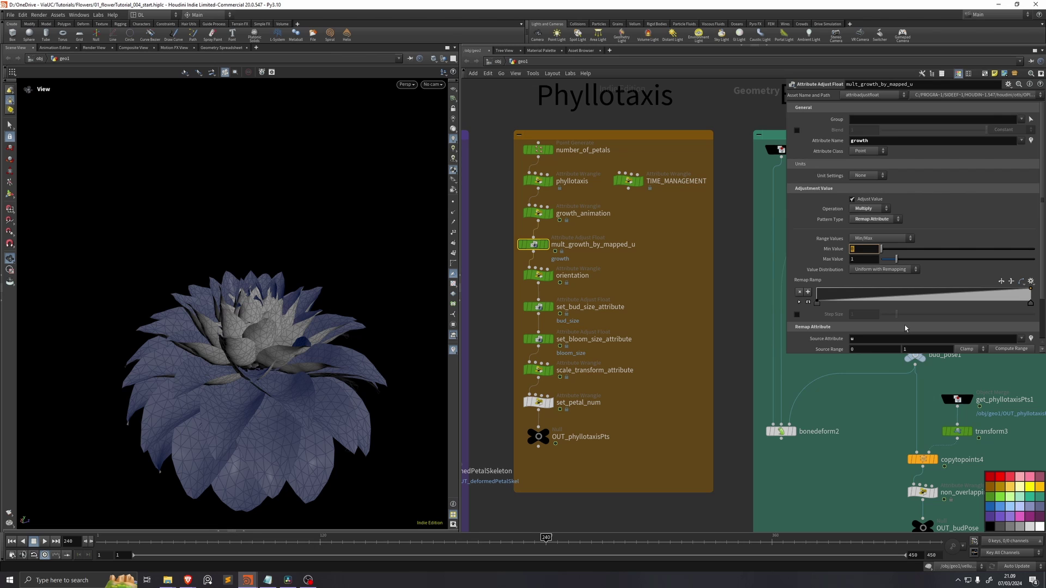
Set the Min Value of mult_growth_by_mapped_u to 0.7, check the animation playback, and lower the value again.
type("0.7")
key("Return")
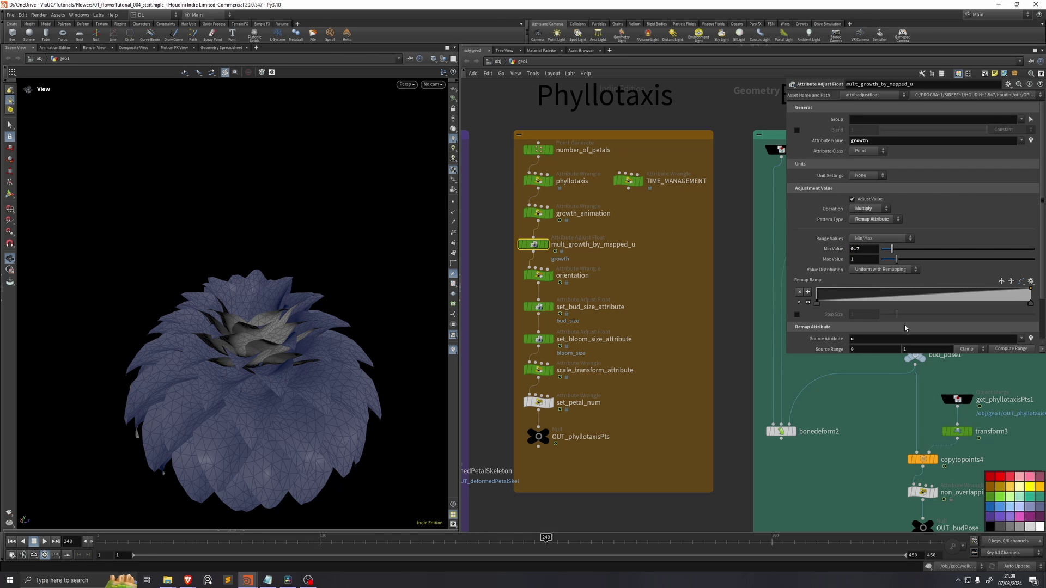
left_click(45, 541)
left_click(44, 541)
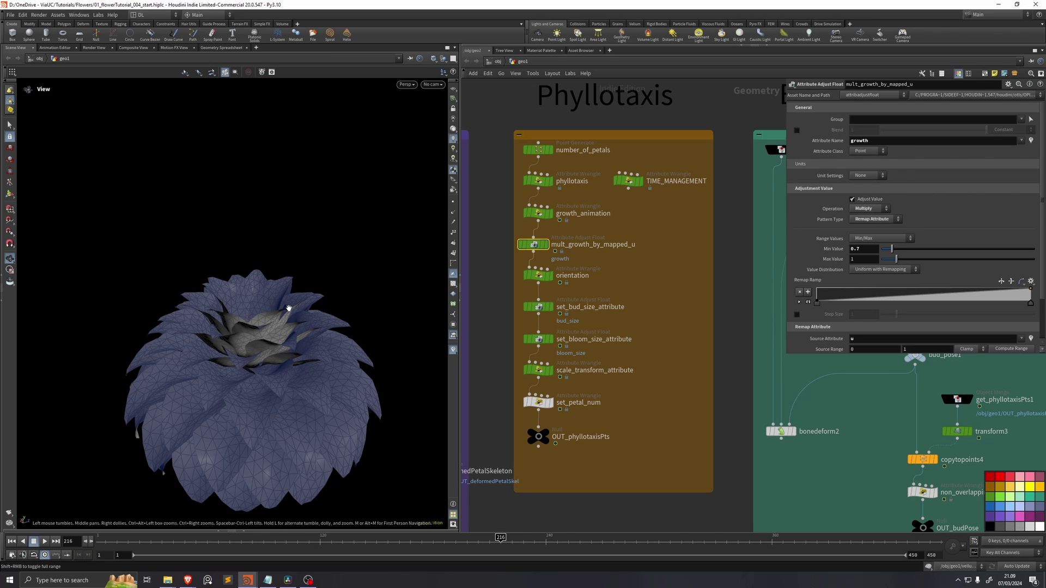
mouse_move(546, 249)
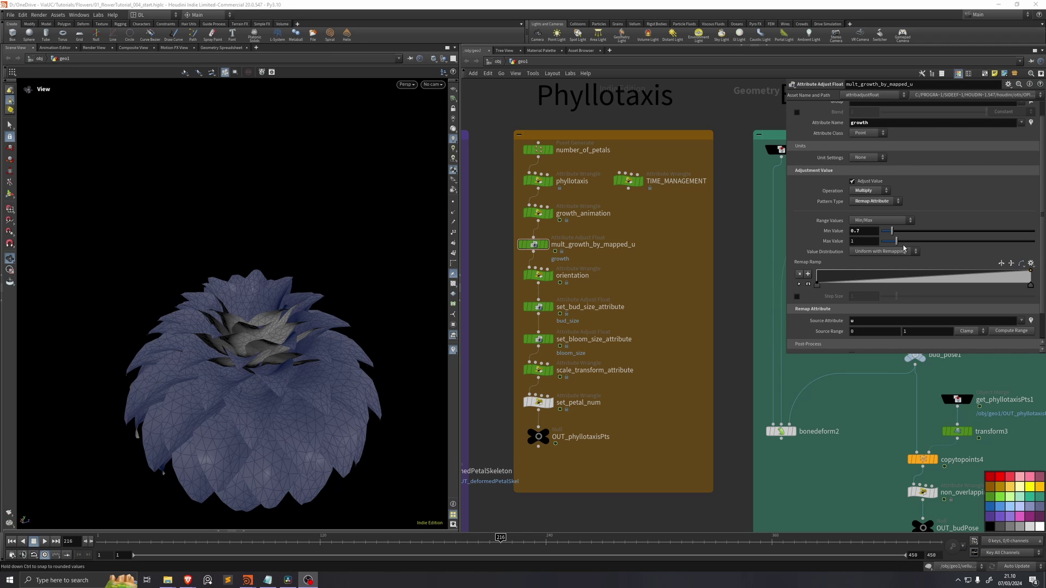
left_click_drag(892, 234, 889, 238)
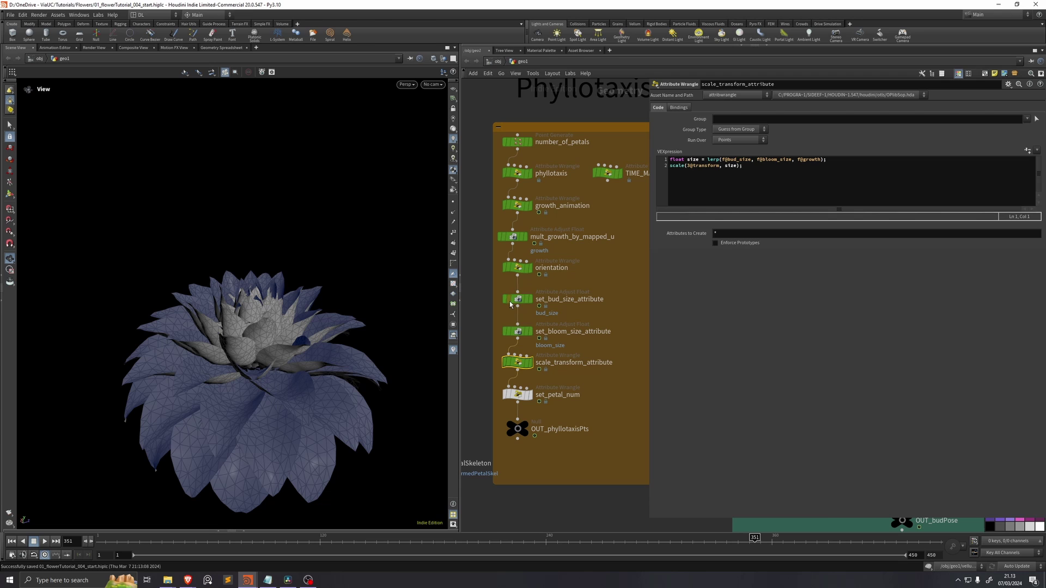
Examine how scale_transform_attribute uses f@growth to blend bud_size and bloom_size in its VEX code.
mouse_move(513, 300)
left_click_drag(798, 160, 817, 160)
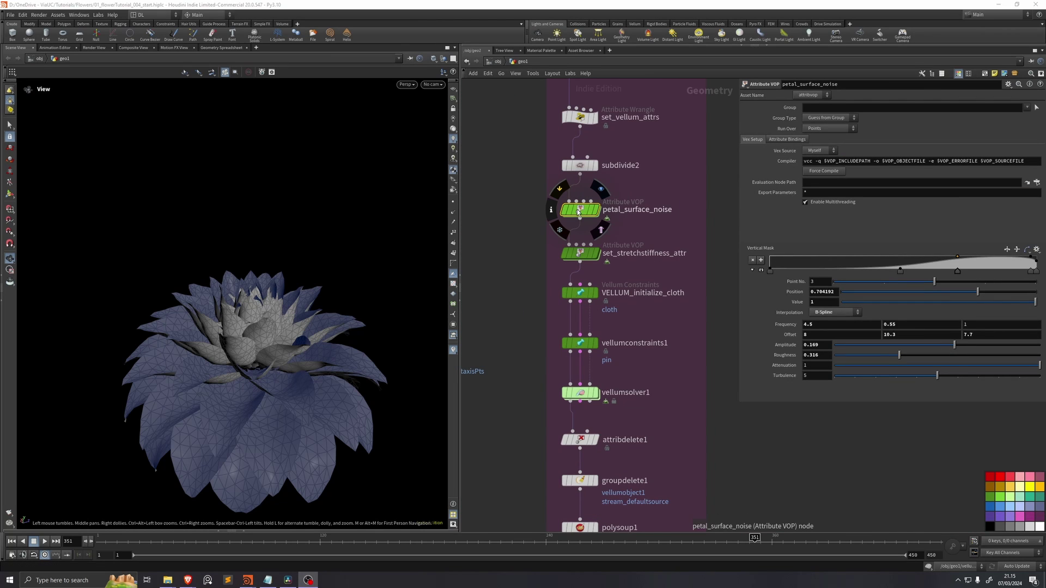
Open the petal_surface_noise VOP network and examine importvertex1, which imports the uv2 attribute.
double_click(582, 210)
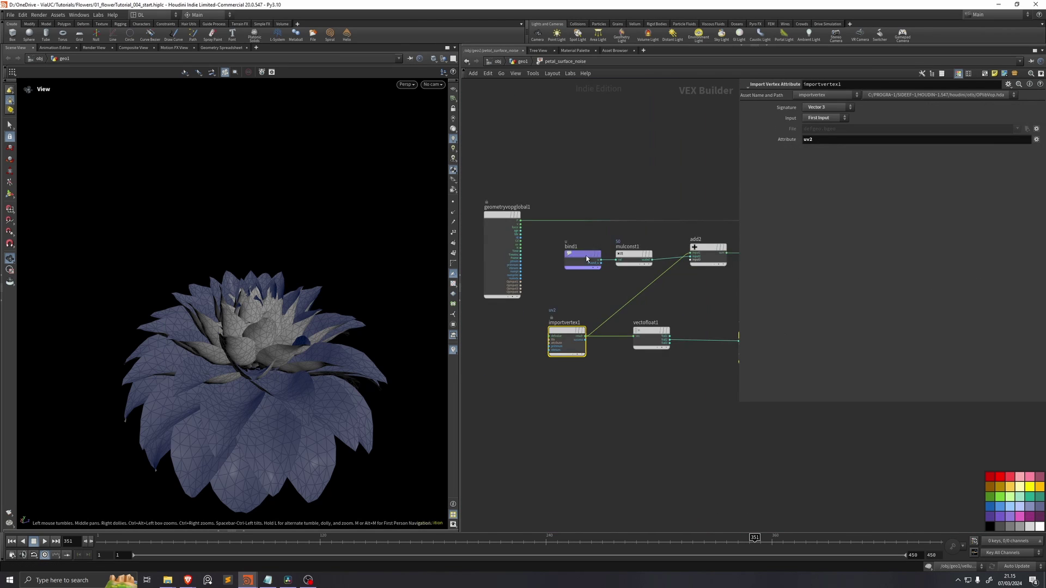
scroll(538, 359, "up", 3)
mouse_move(541, 329)
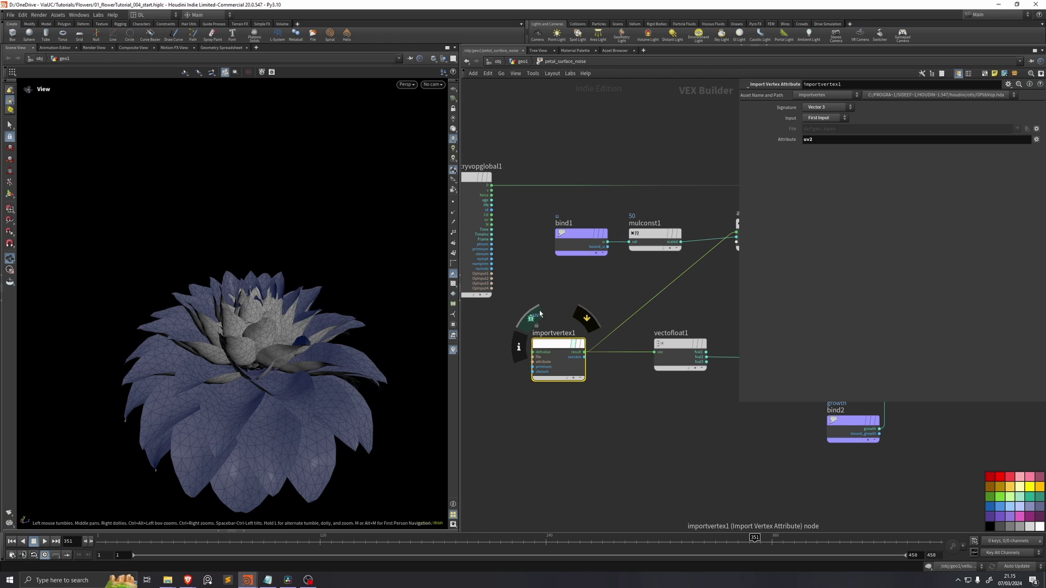